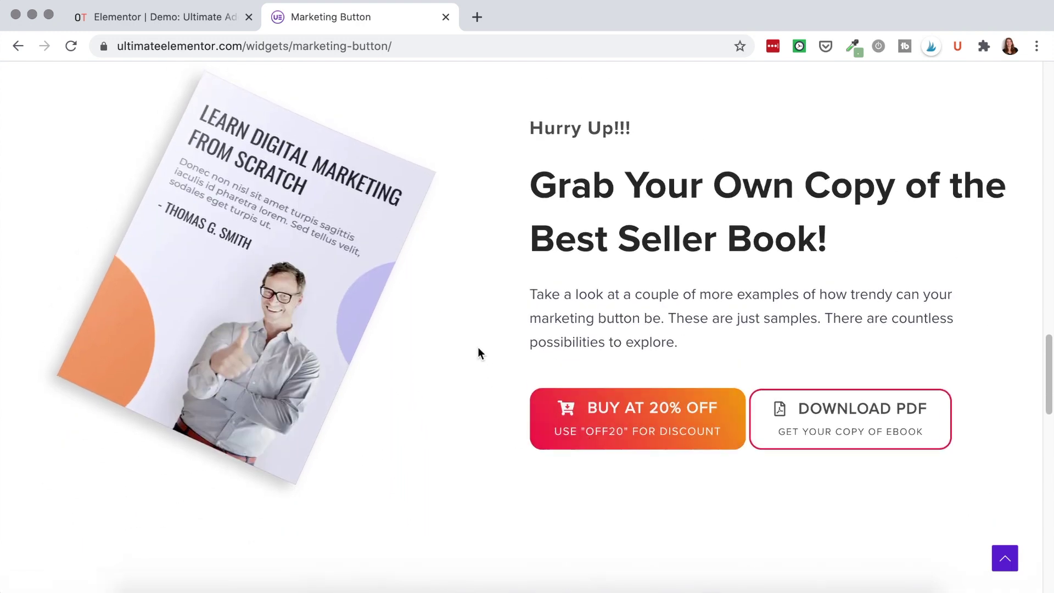
- Switch to the Elementor editor page, search the widgets for "mark" and place a Marketing Button in the first empty column
{"action": "scroll", "coordinate": [478, 352], "scroll_direction": "up", "scroll_amount": 1}
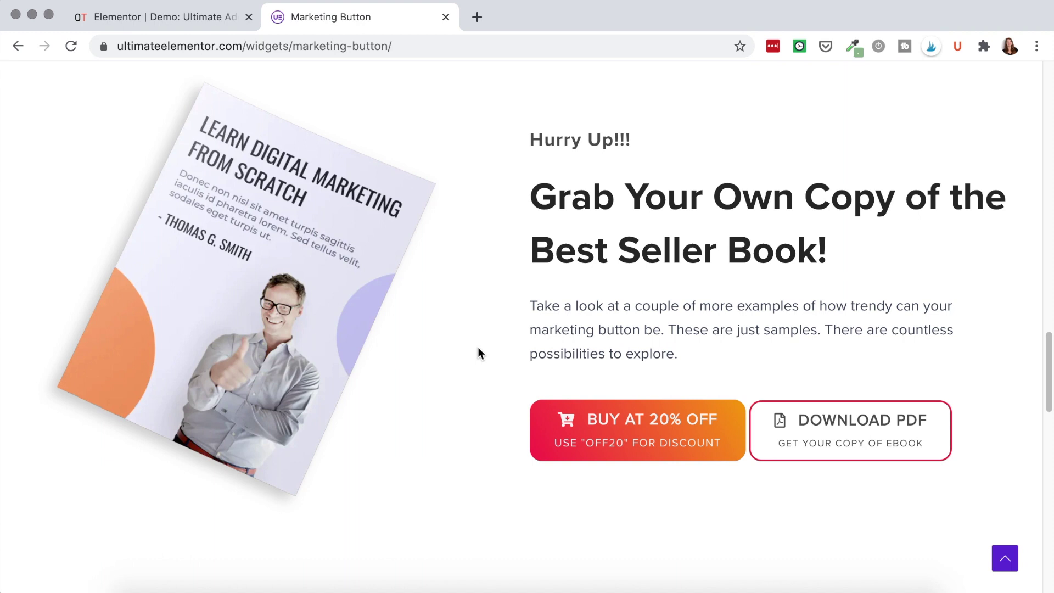
{"action": "scroll", "coordinate": [478, 353], "scroll_direction": "up", "scroll_amount": 1}
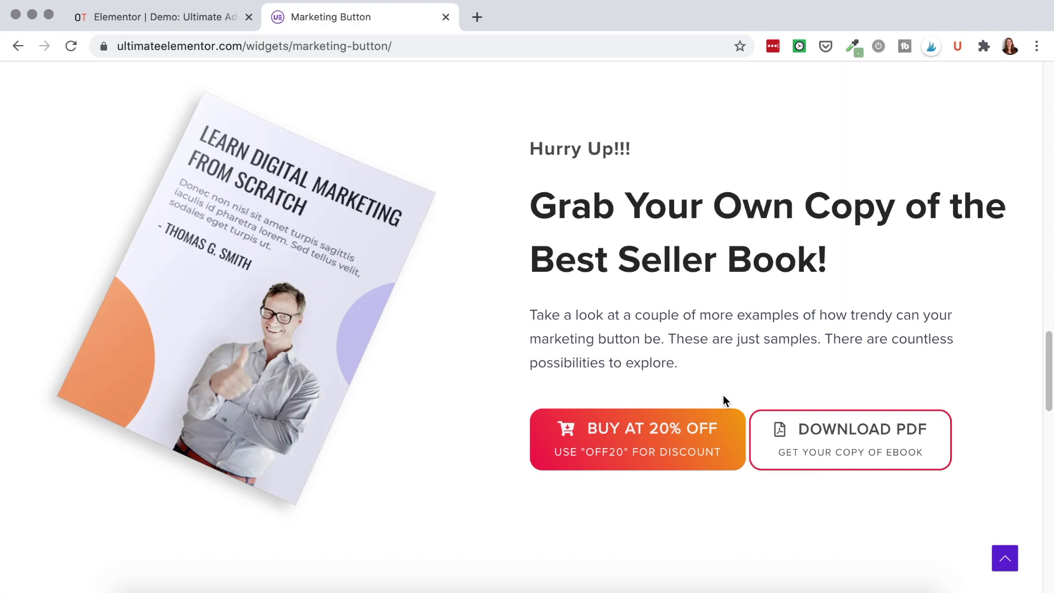
{"action": "key", "text": "ctrl+shift+Tab"}
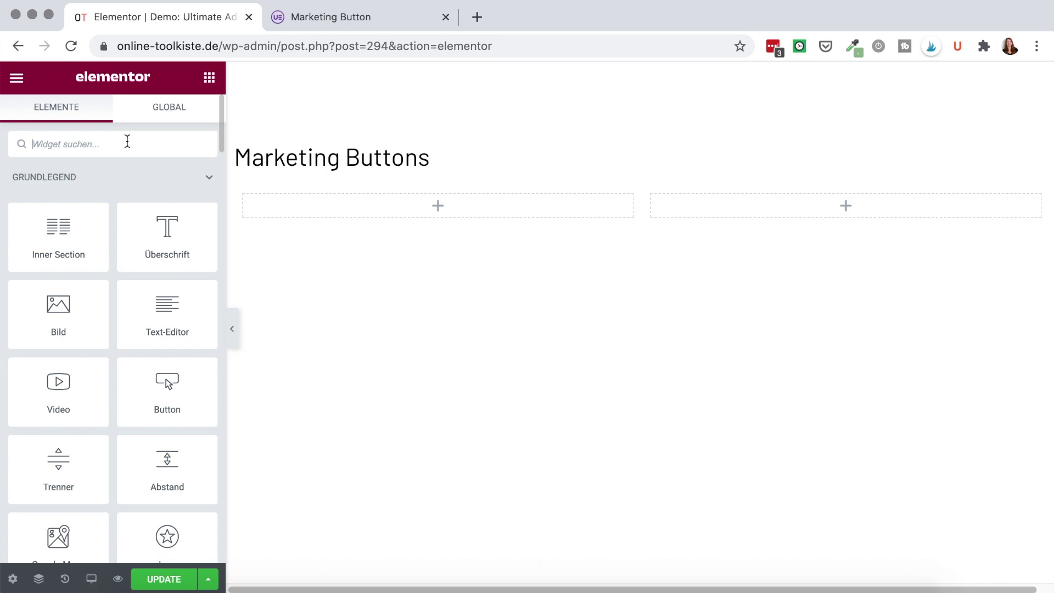
{"action": "left_click", "coordinate": [127, 141]}
{"action": "type", "text": "mark"}
{"action": "left_click_drag", "start_coordinate": [60, 199], "coordinate": [341, 222]}
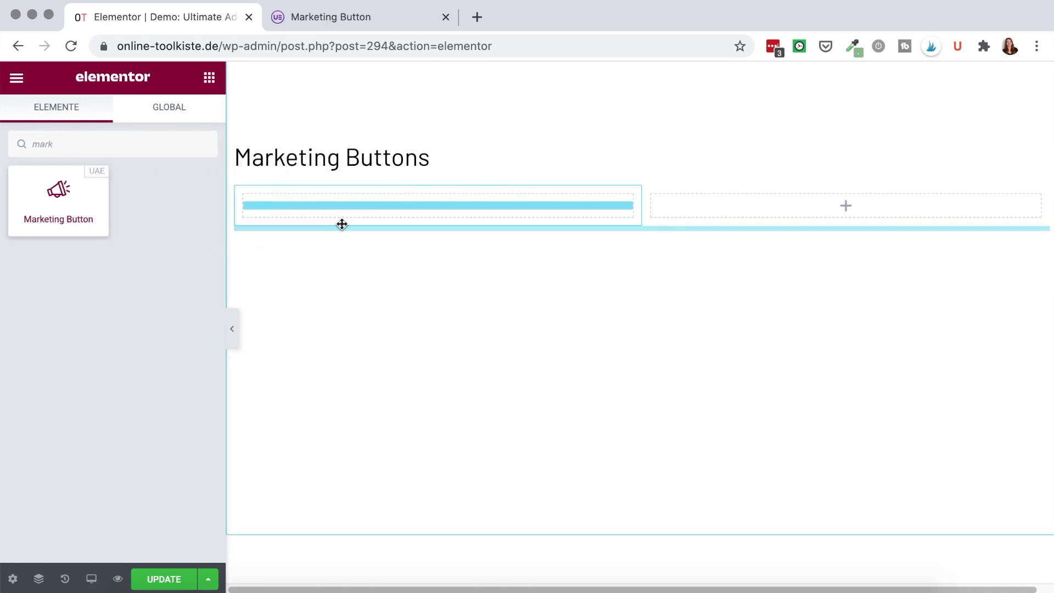
{"action": "left_click_drag", "start_coordinate": [839, 238], "coordinate": [542, 201]}
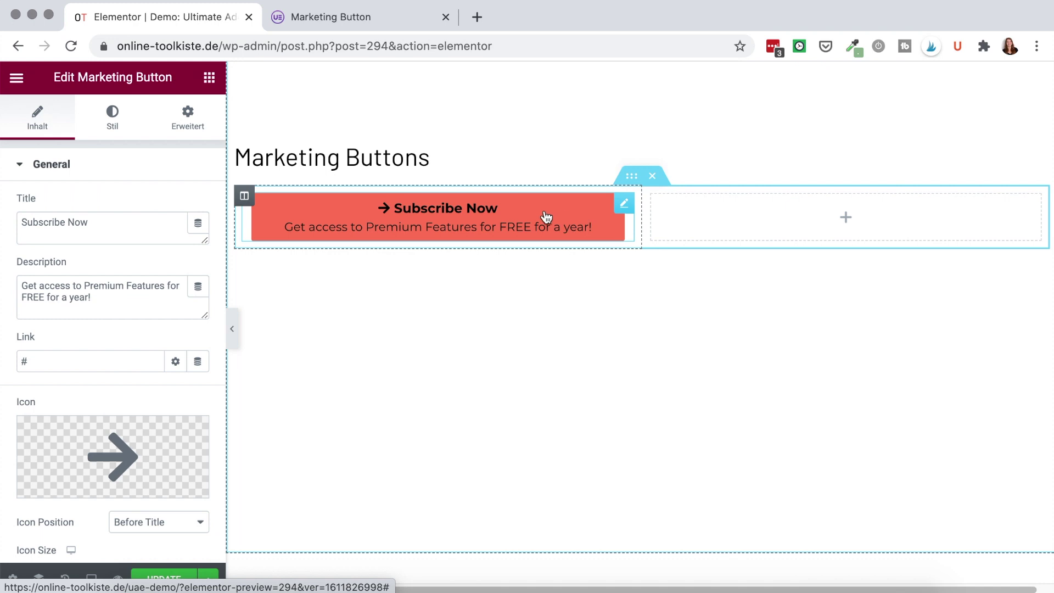
- Set the marketing button's title to "Mit 20% Rabatt sichern"
{"action": "triple_click", "coordinate": [133, 235]}
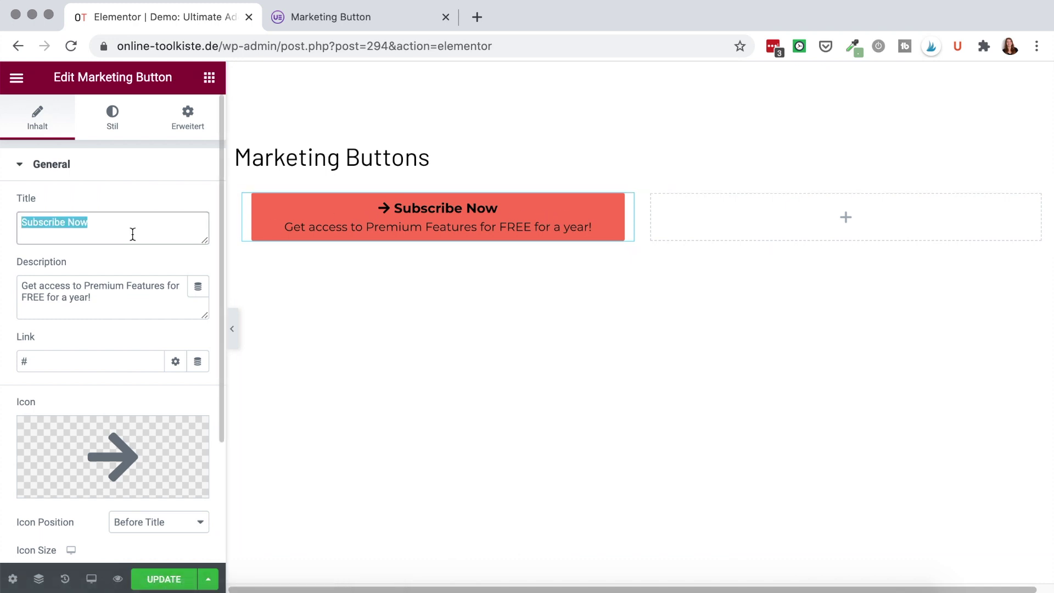
{"action": "type", "text": "Mit 20"}
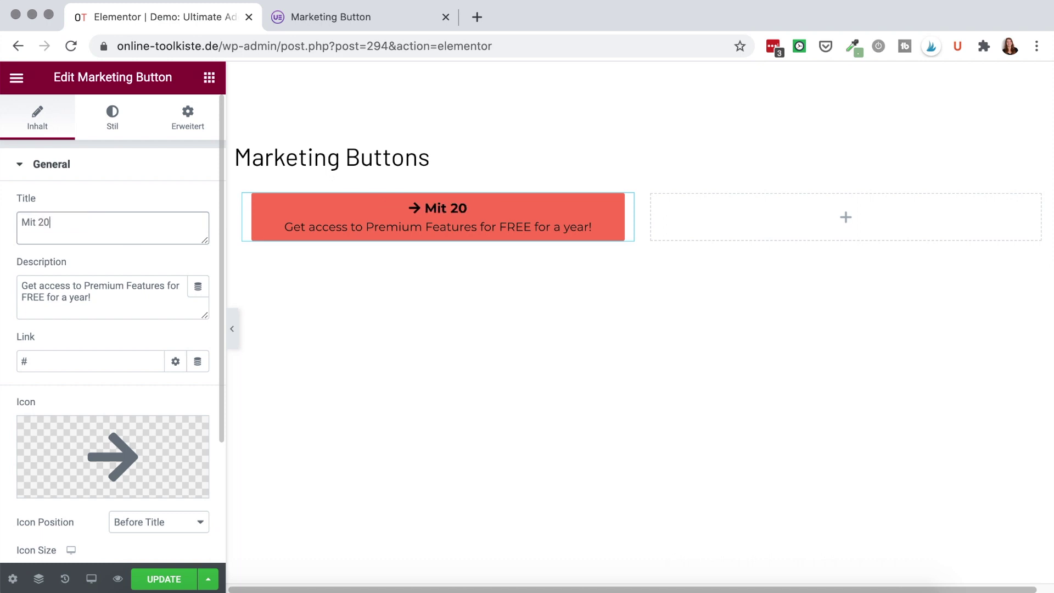
{"action": "type", "text": "% Rabatt sichern"}
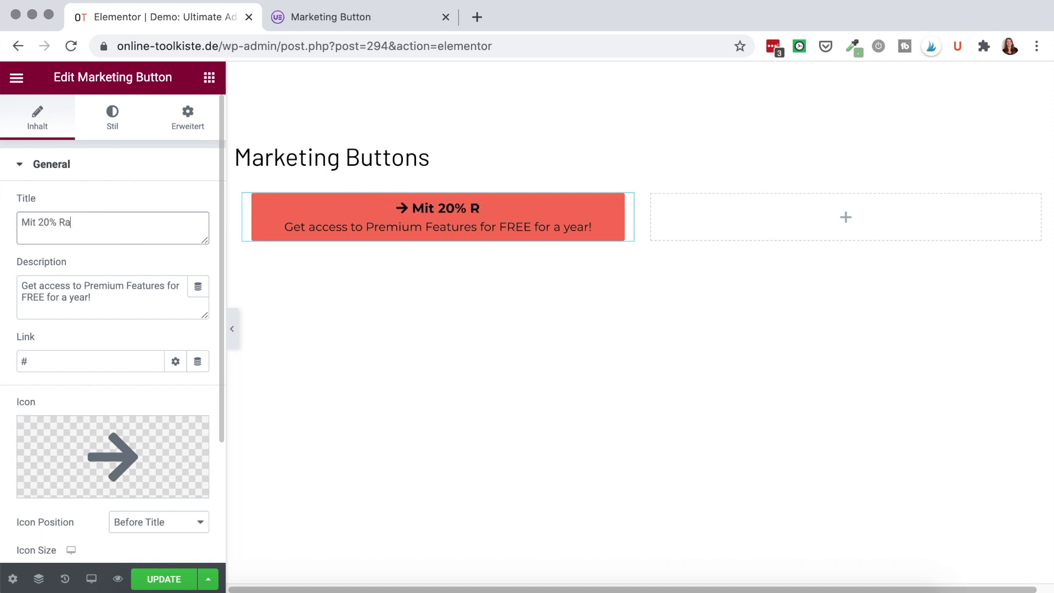
- Replace the marketing button's description with "Rabattcode: SOMMER20"
{"action": "left_click", "coordinate": [126, 291]}
{"action": "key", "text": "ctrl+a"}
{"action": "type", "text": "Raba"}
{"action": "type", "text": "ttcode: SOMM"}
{"action": "type", "text": "ER\"2"}
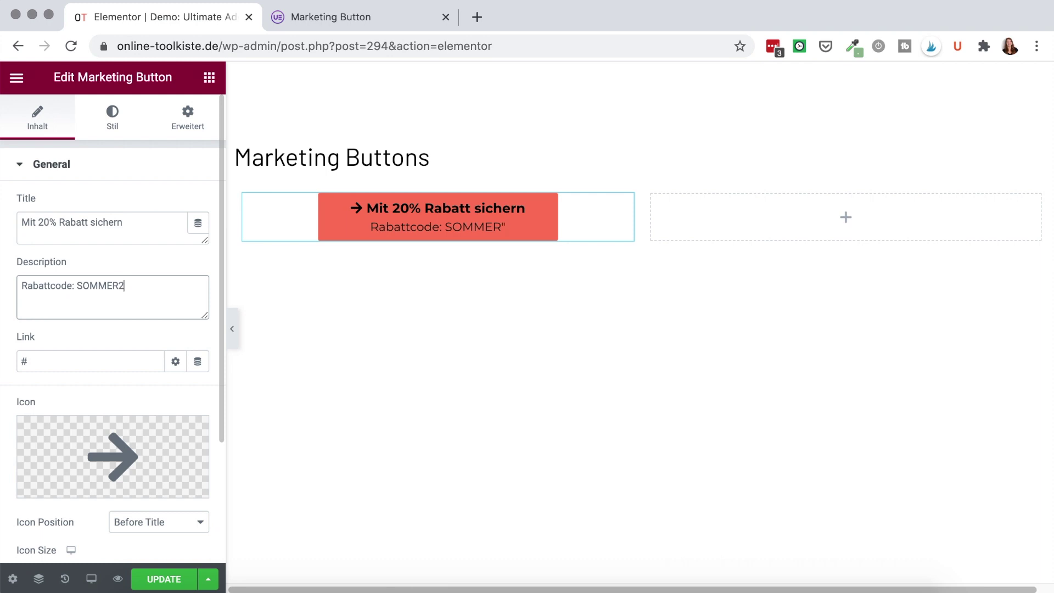
{"action": "type", "text": "0"}
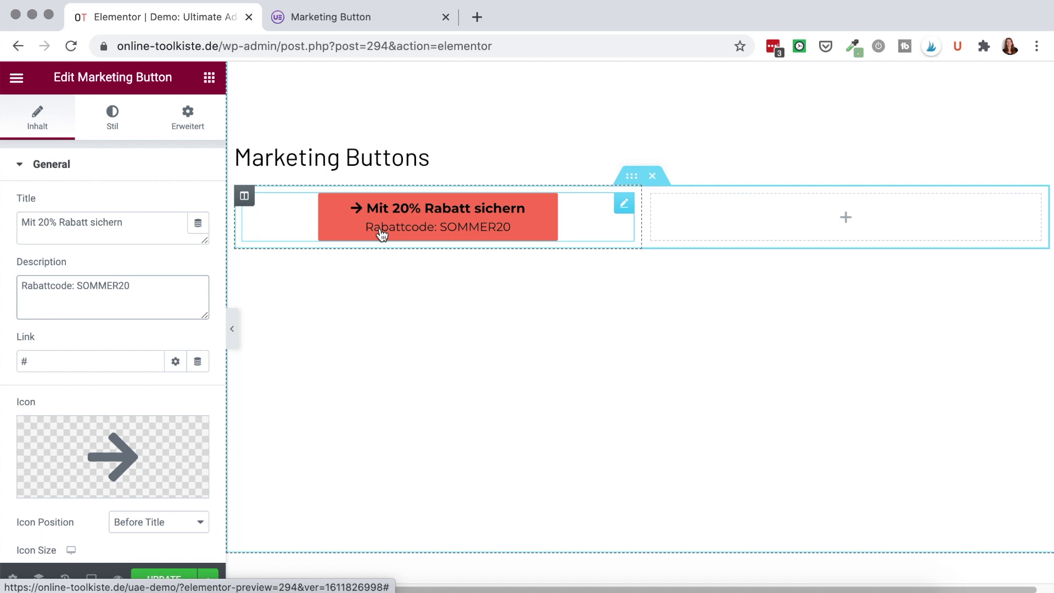
- Replace the button's arrow icon with the Cart plus icon, found in the icon library by searching for "cart"
{"action": "scroll", "coordinate": [108, 349], "scroll_direction": "down", "scroll_amount": 2}
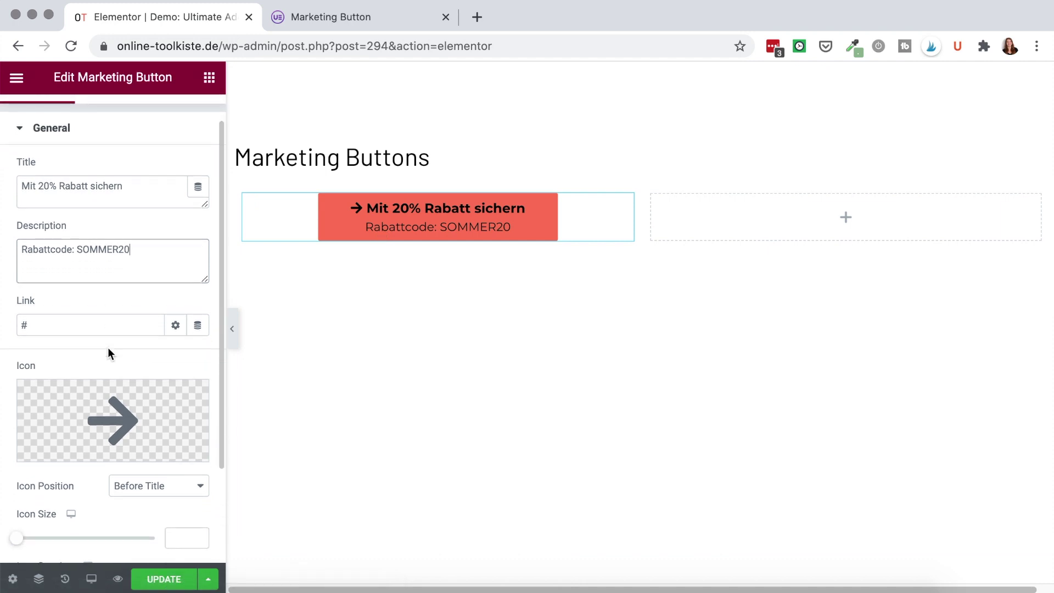
{"action": "scroll", "coordinate": [52, 316], "scroll_direction": "down", "scroll_amount": 5}
{"action": "left_click", "coordinate": [57, 307]}
{"action": "left_click", "coordinate": [429, 139]}
{"action": "type", "text": "cart"}
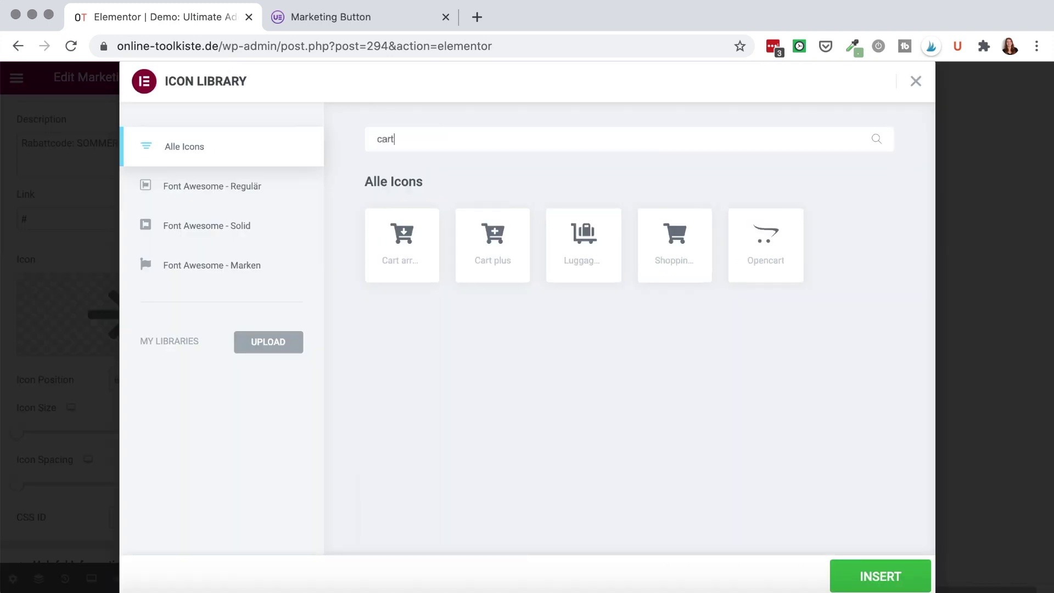
{"action": "left_click", "coordinate": [478, 246]}
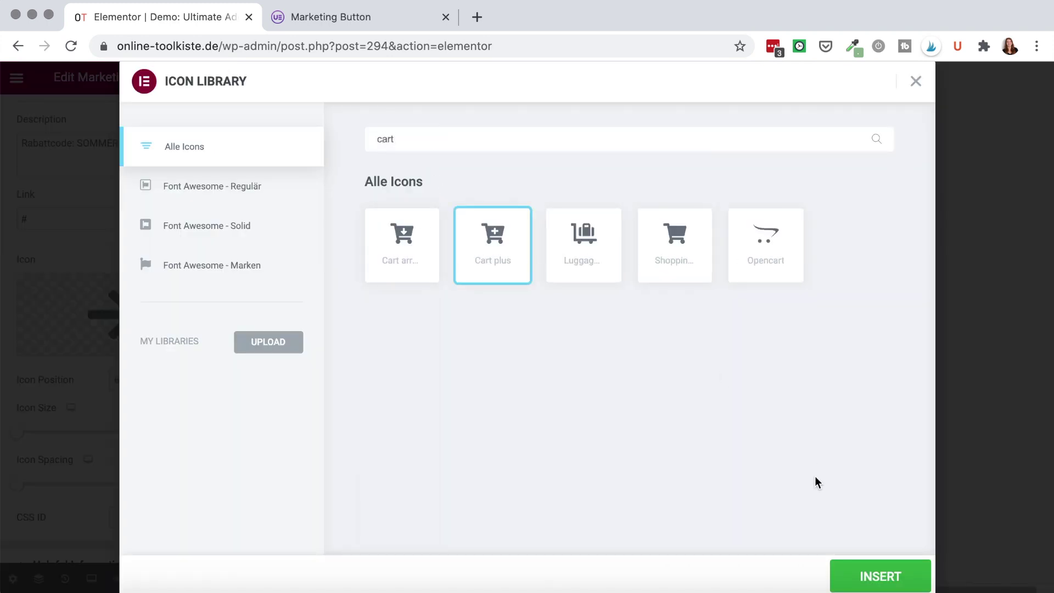
{"action": "left_click", "coordinate": [861, 575]}
- Try the icon positions After Title and Before Title & Description, and return the icon to Before Title
{"action": "scroll", "coordinate": [120, 346], "scroll_direction": "down", "scroll_amount": 1}
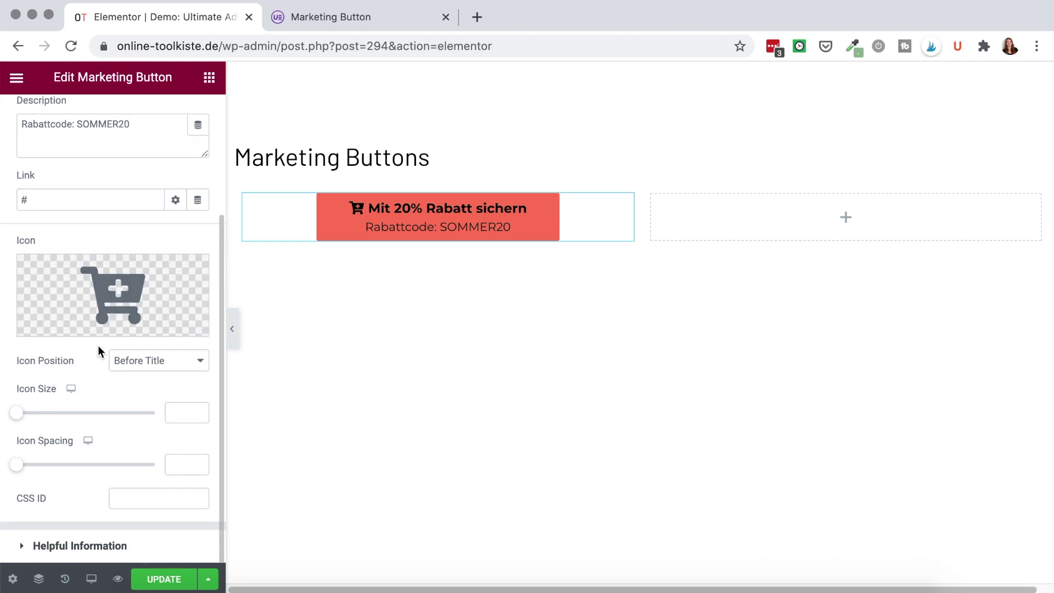
{"action": "left_click", "coordinate": [128, 366]}
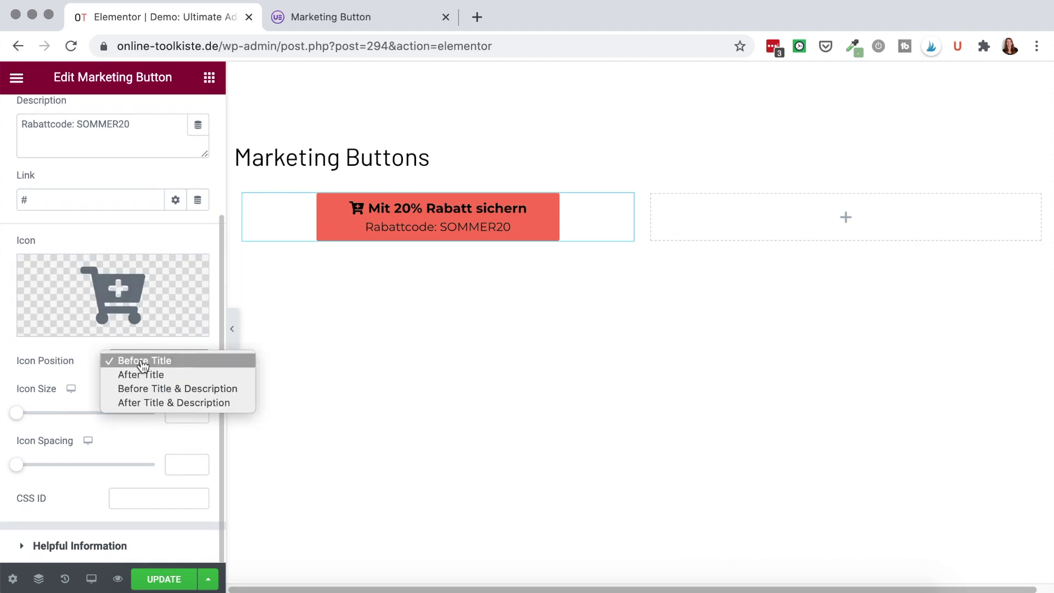
{"action": "left_click", "coordinate": [146, 379]}
{"action": "left_click", "coordinate": [148, 360]}
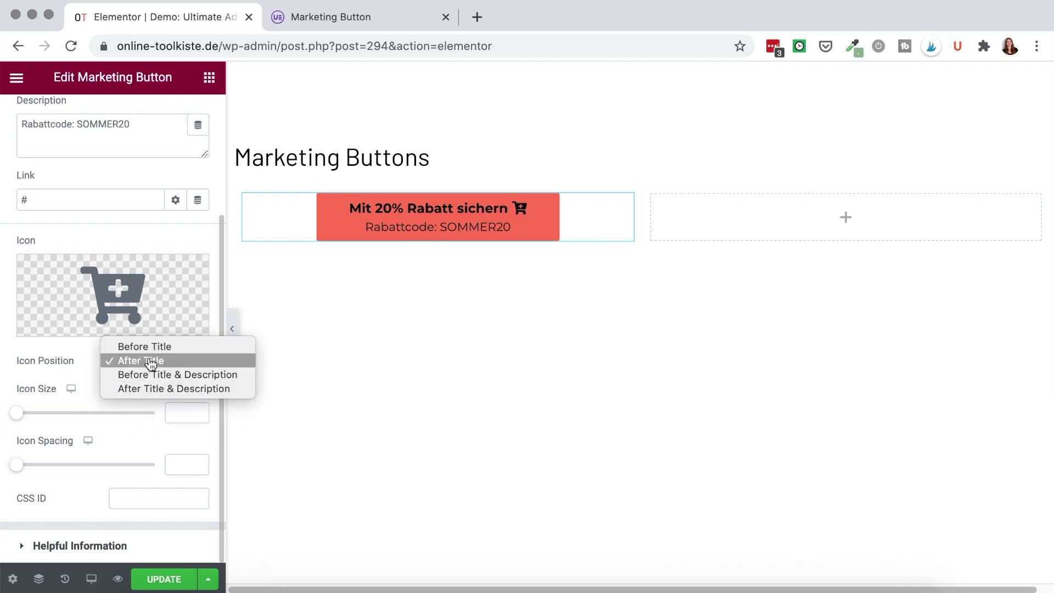
{"action": "left_click", "coordinate": [149, 369]}
{"action": "left_click", "coordinate": [150, 373]}
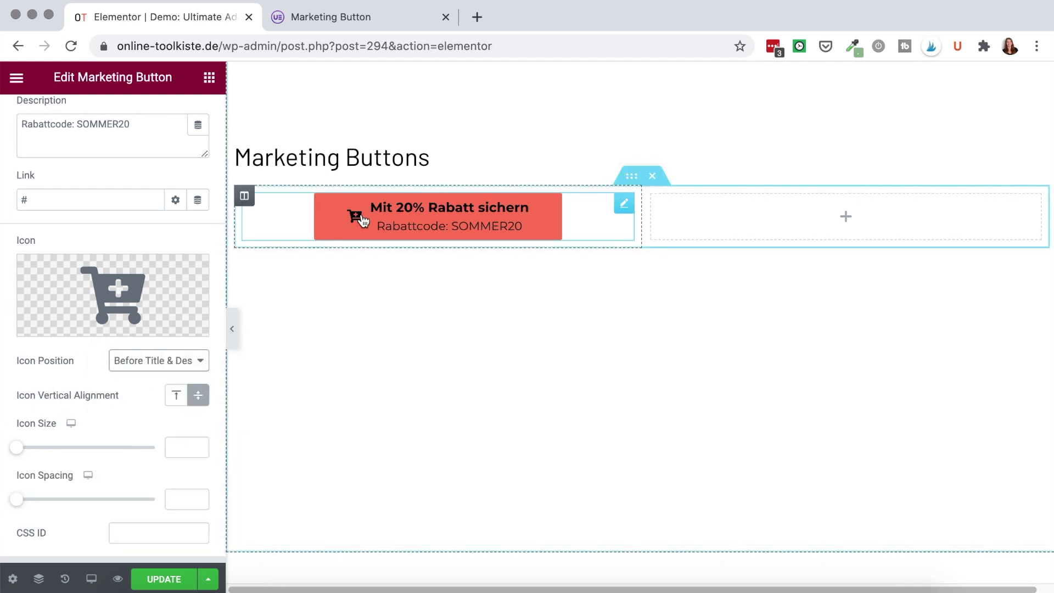
{"action": "left_click", "coordinate": [176, 367]}
{"action": "left_click", "coordinate": [131, 332]}
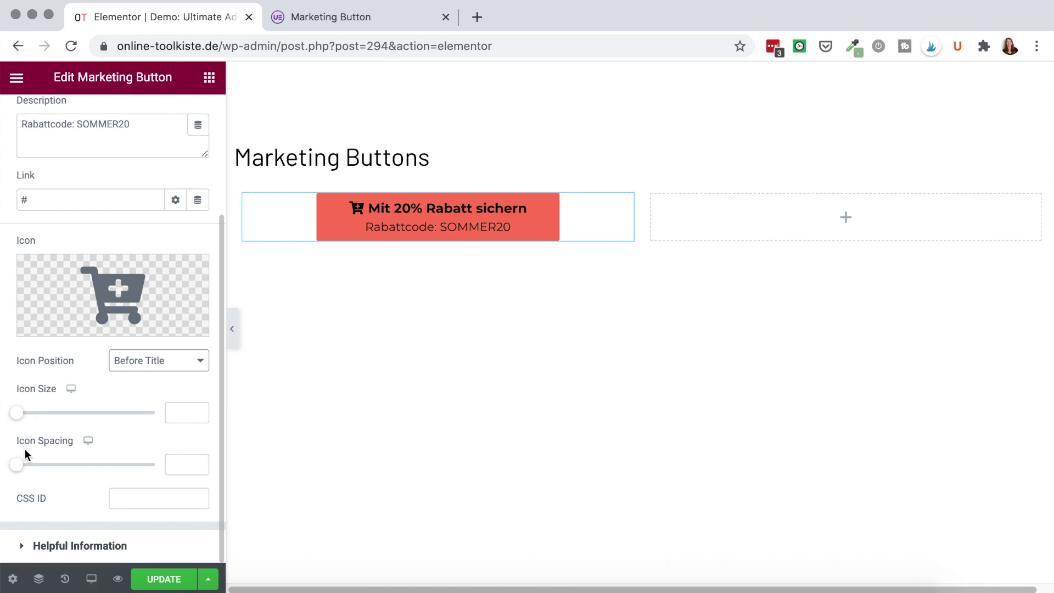
- Increase the spacing between the cart icon and the title, and align the button to the right of its column
{"action": "left_click_drag", "start_coordinate": [21, 471], "coordinate": [57, 470]}
{"action": "scroll", "coordinate": [54, 463], "scroll_direction": "up", "scroll_amount": 3}
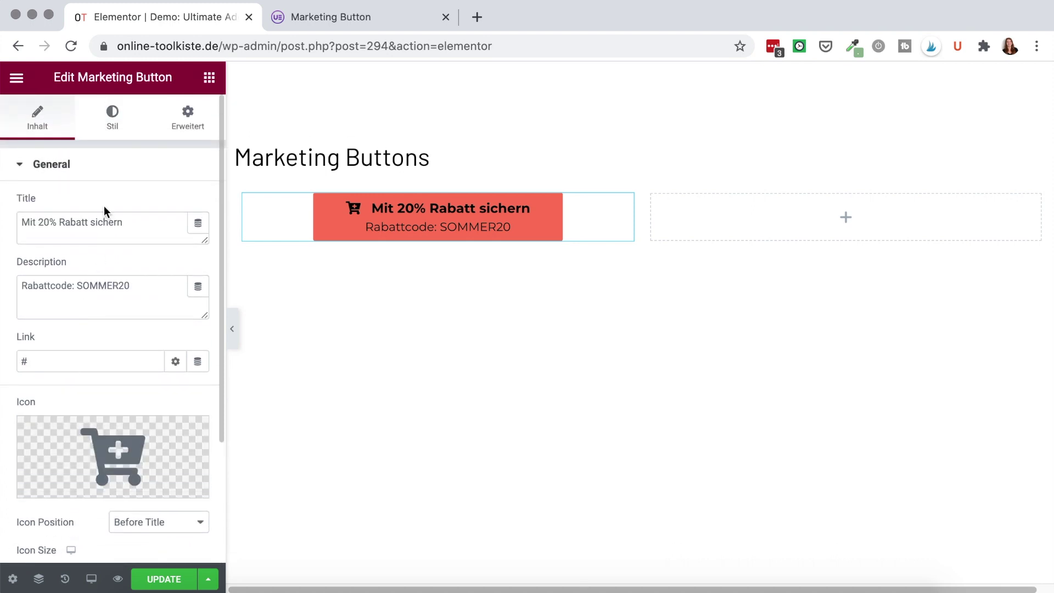
{"action": "left_click", "coordinate": [116, 126]}
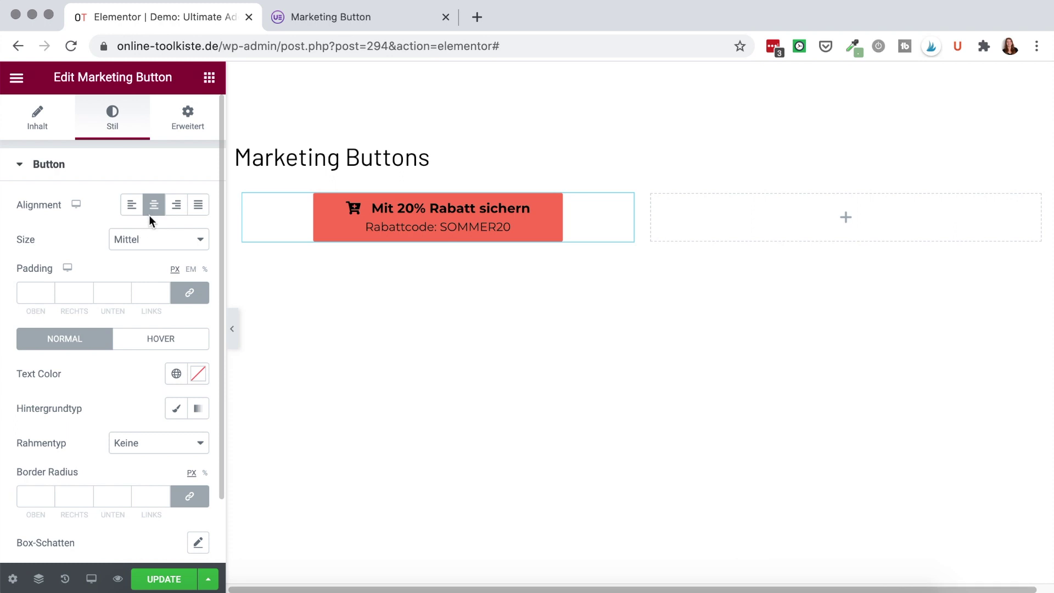
{"action": "left_click", "coordinate": [177, 211]}
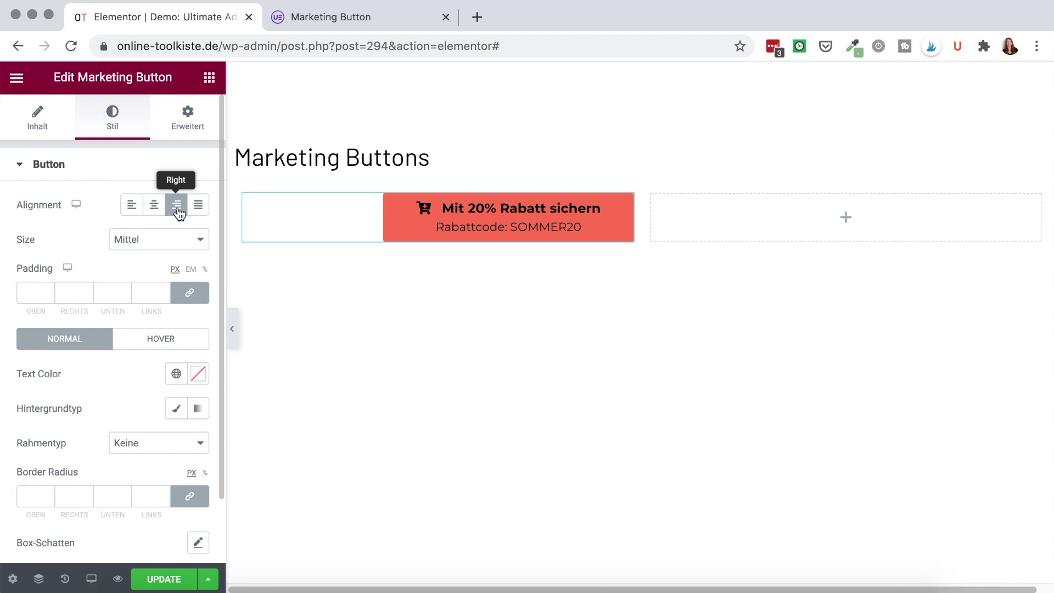
{"action": "left_click", "coordinate": [151, 241]}
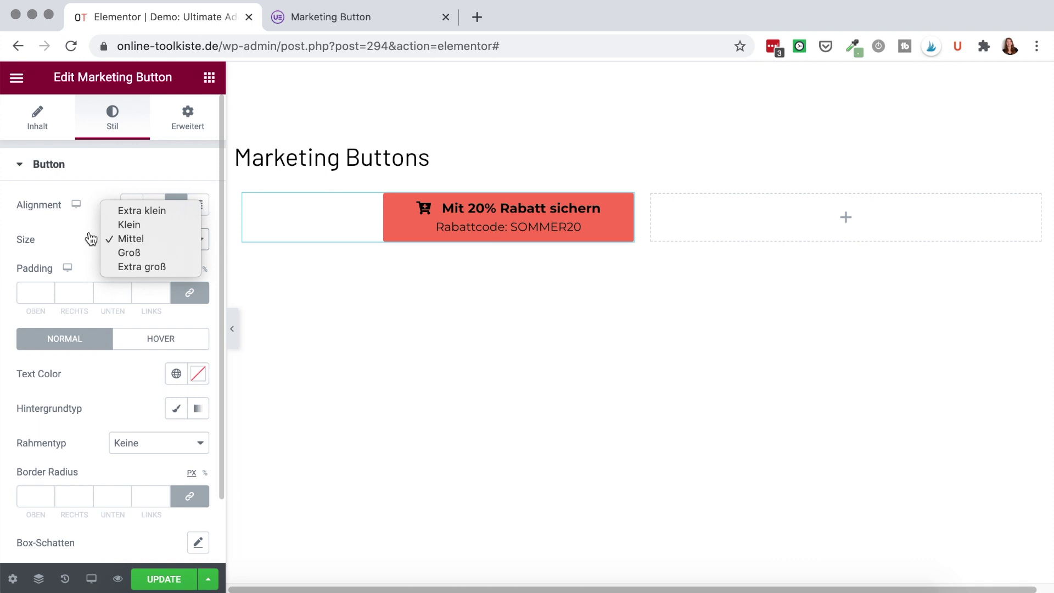
{"action": "left_click", "coordinate": [75, 240]}
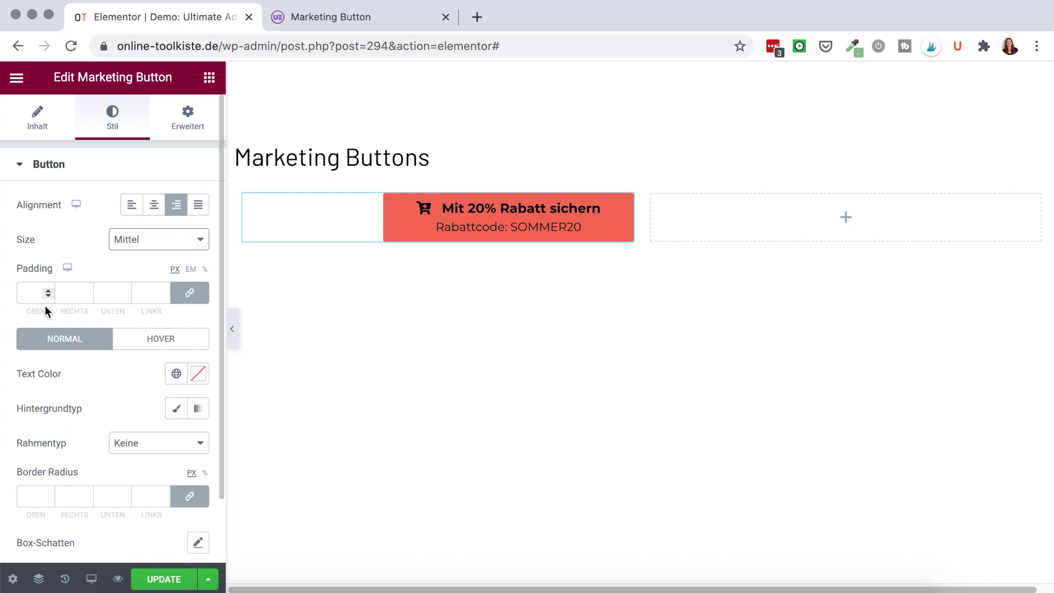
- Set the button's padding to 20 px on all sides and its normal text color to white (#FFFFFF)
{"action": "left_click", "coordinate": [22, 293]}
{"action": "type", "text": "20"}
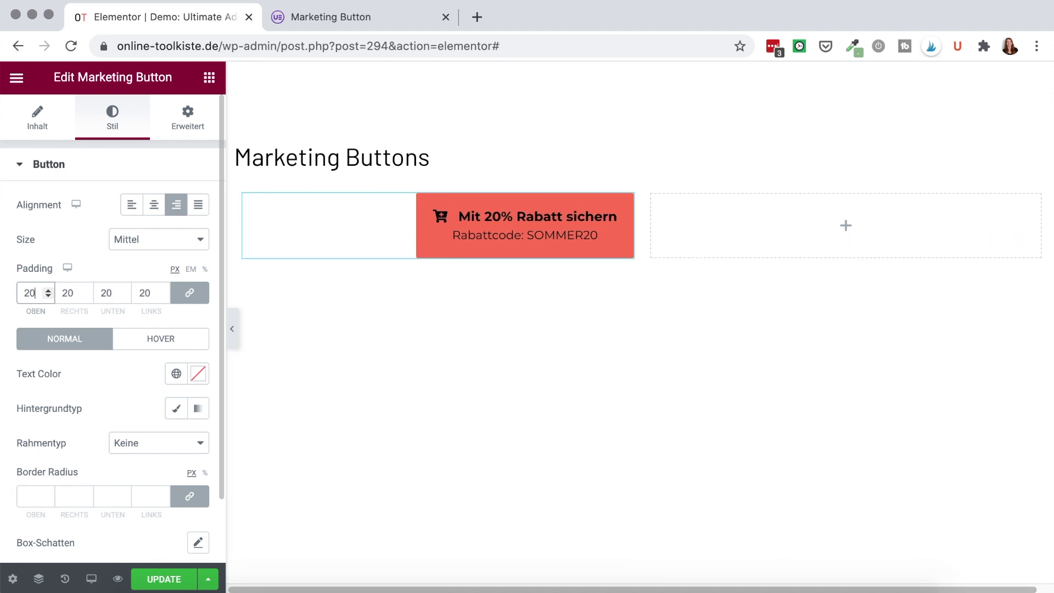
{"action": "scroll", "coordinate": [72, 304], "scroll_direction": "down", "scroll_amount": 2}
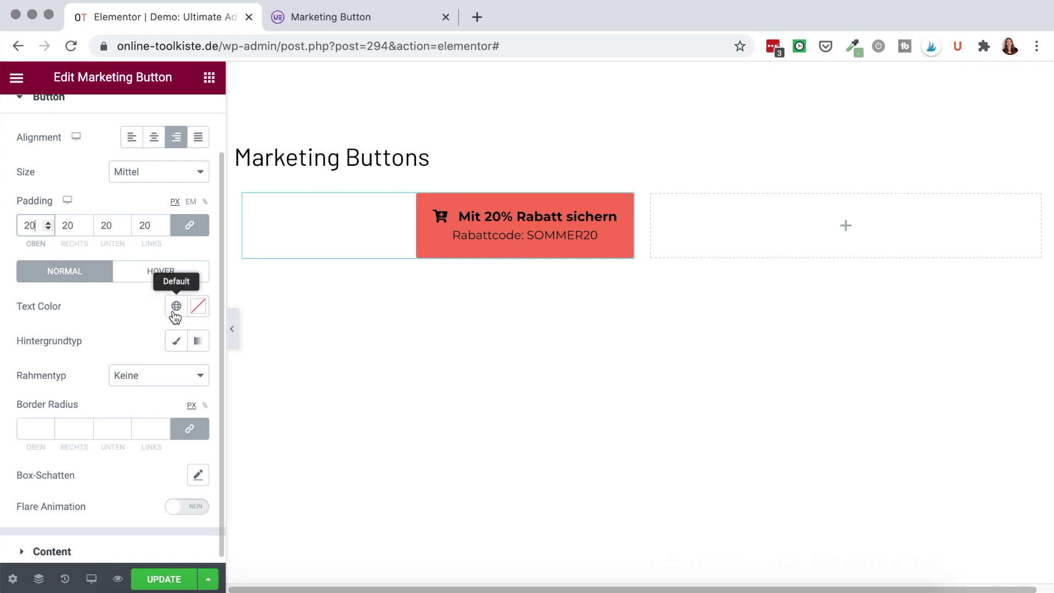
{"action": "left_click", "coordinate": [198, 306]}
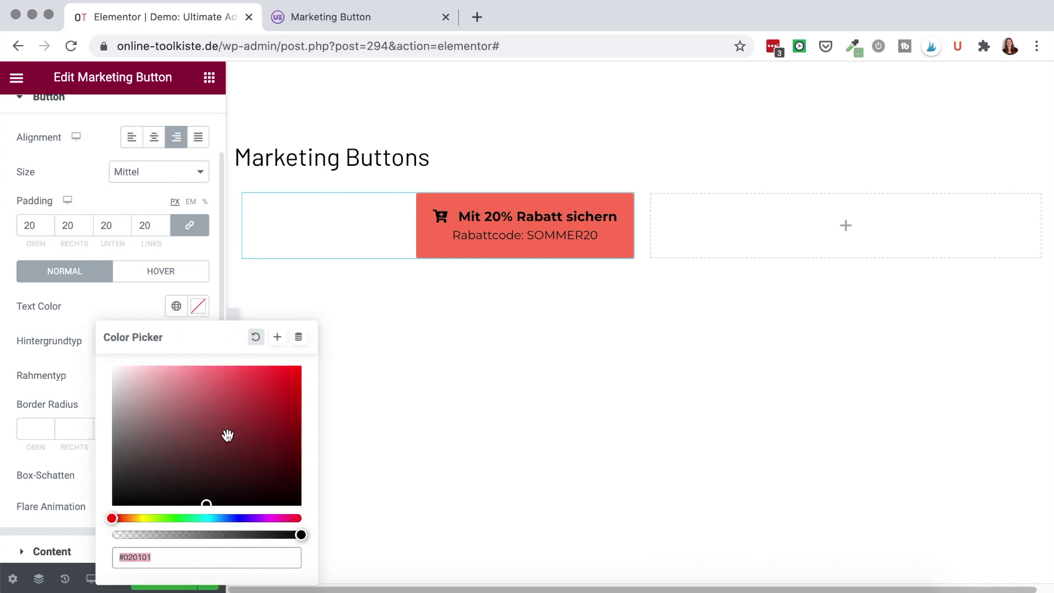
{"action": "left_click_drag", "start_coordinate": [207, 502], "coordinate": [113, 366]}
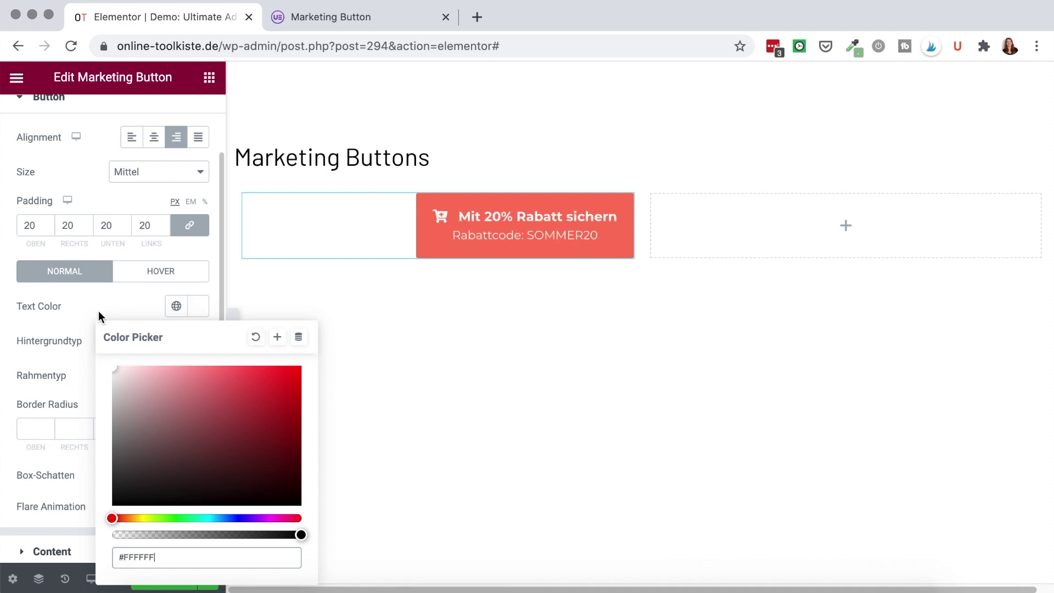
{"action": "left_click", "coordinate": [122, 320]}
- Try the classic background type (Klassisch) for the button and view its color selection
{"action": "scroll", "coordinate": [122, 320], "scroll_direction": "down", "scroll_amount": 1}
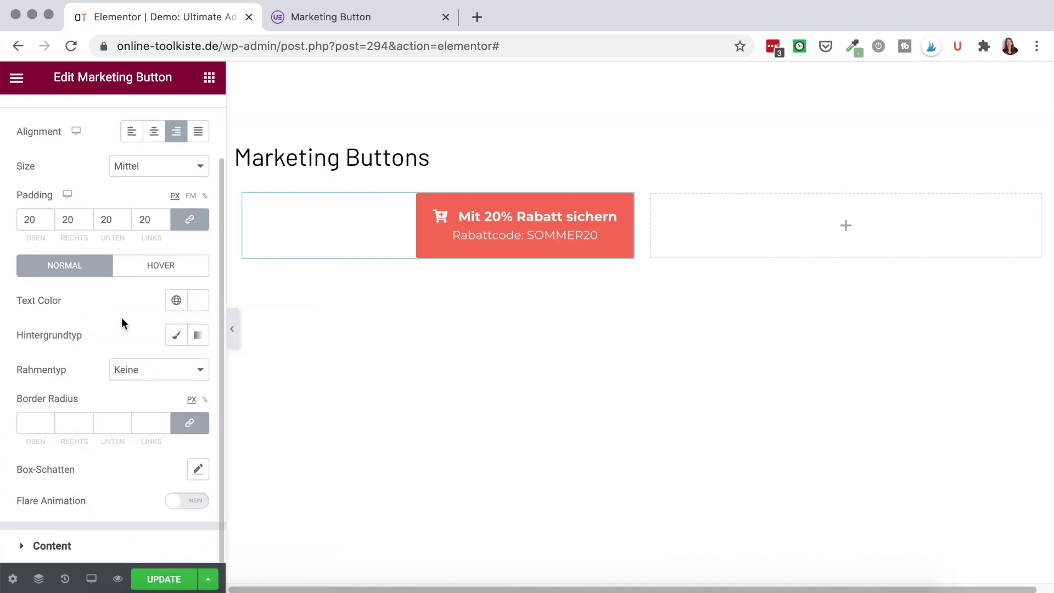
{"action": "left_click", "coordinate": [175, 335]}
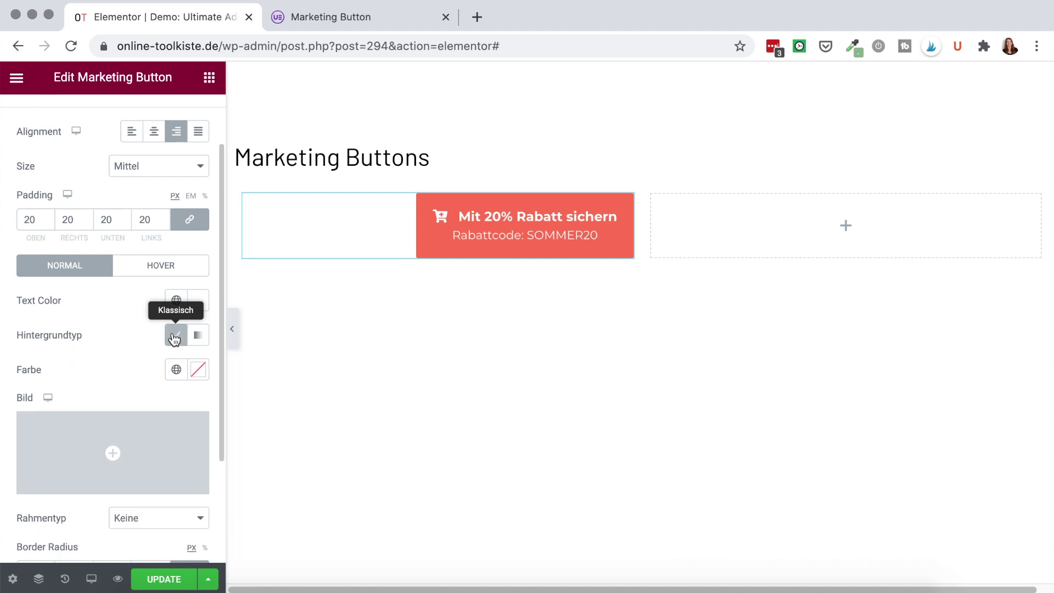
{"action": "scroll", "coordinate": [124, 360], "scroll_direction": "down", "scroll_amount": 1}
{"action": "scroll", "coordinate": [125, 357], "scroll_direction": "down", "scroll_amount": 1}
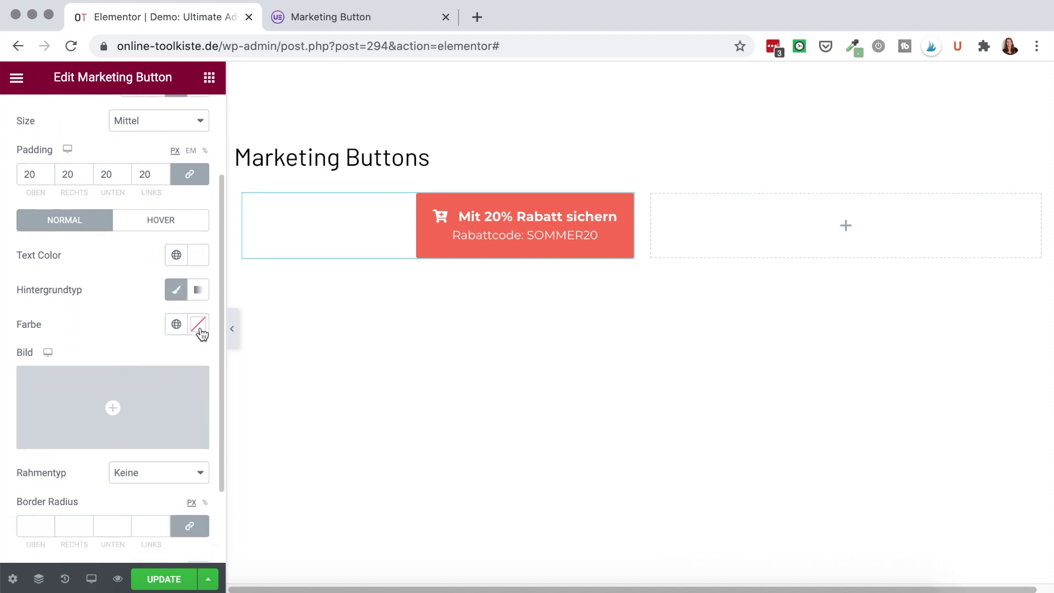
{"action": "left_click", "coordinate": [198, 325]}
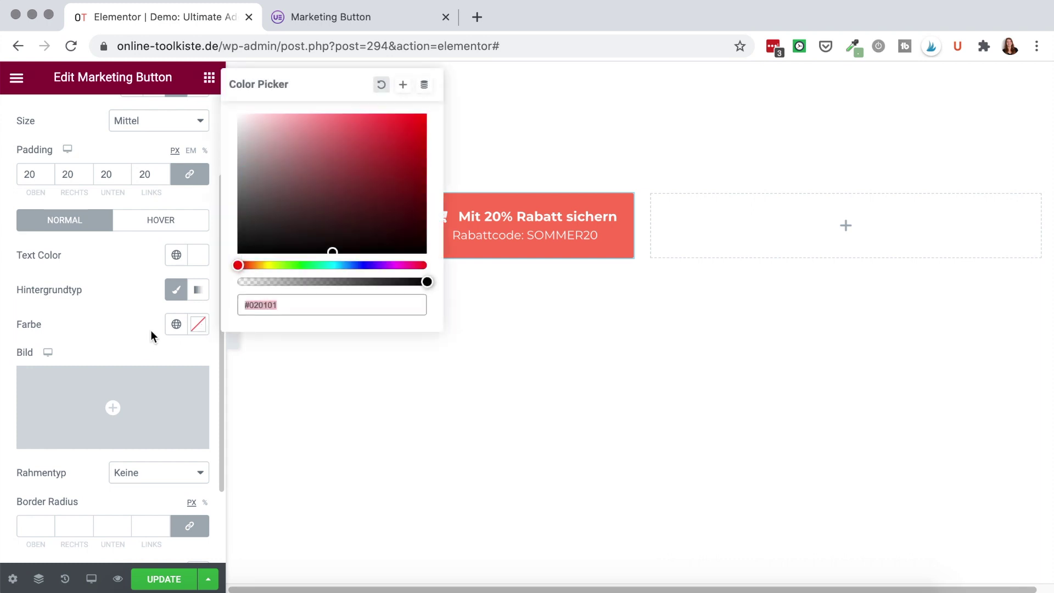
{"action": "left_click", "coordinate": [158, 312]}
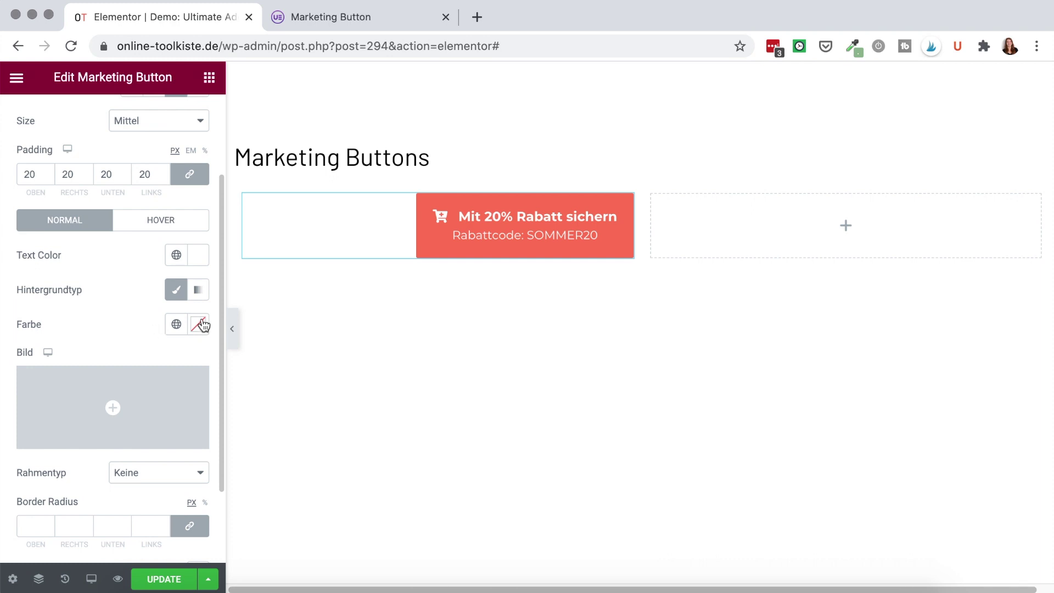
- Change the button's background type to gradient and paste the copied blue color code as its first color (Farbe)
{"action": "left_click", "coordinate": [196, 290]}
{"action": "scroll", "coordinate": [136, 358], "scroll_direction": "down", "scroll_amount": 1}
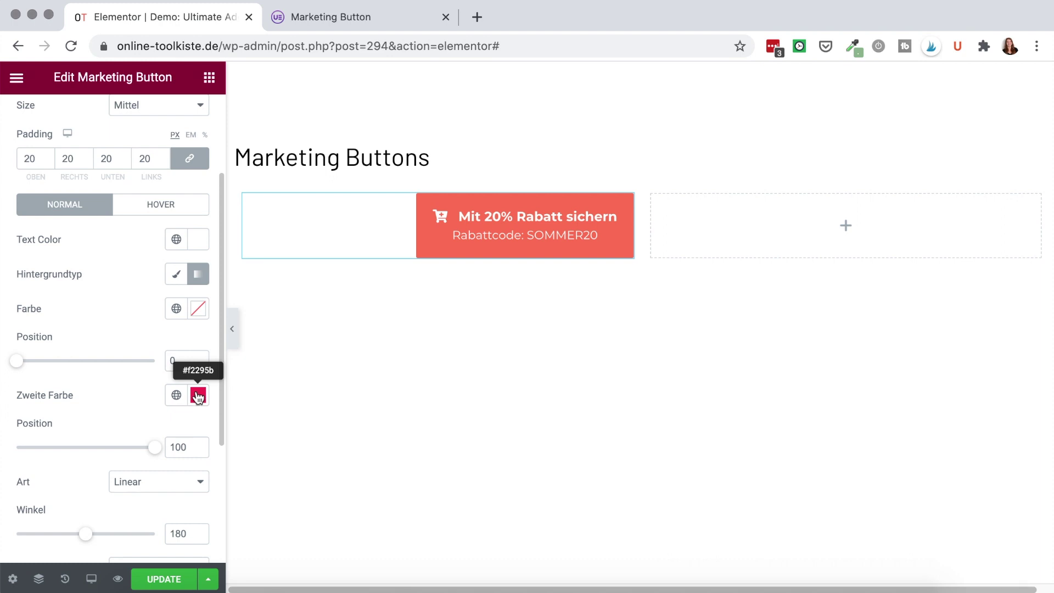
{"action": "left_click", "coordinate": [199, 309]}
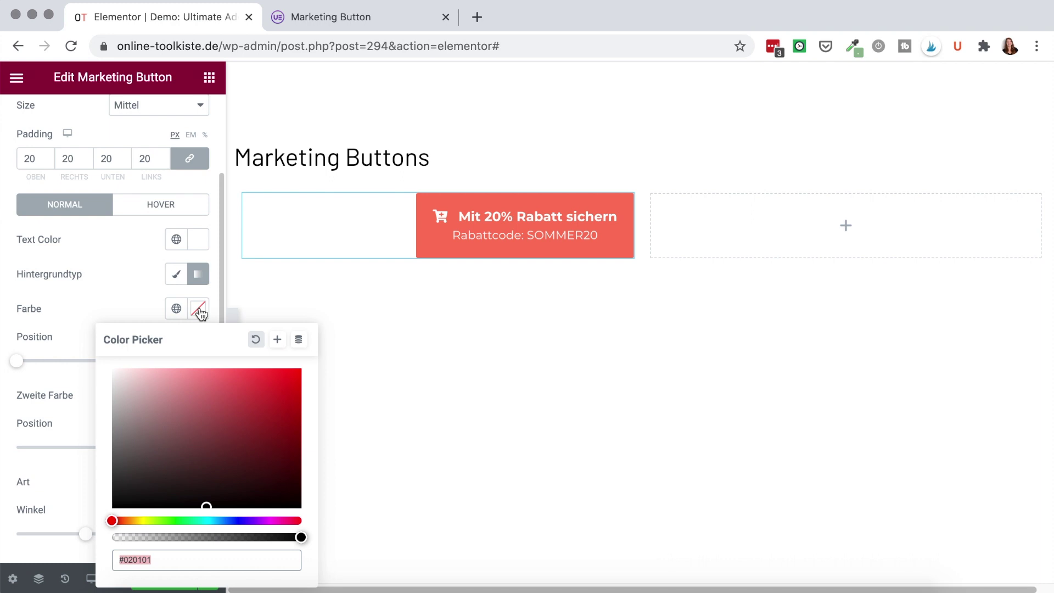
{"action": "key", "text": "ctrl+v"}
{"action": "left_click", "coordinate": [146, 306]}
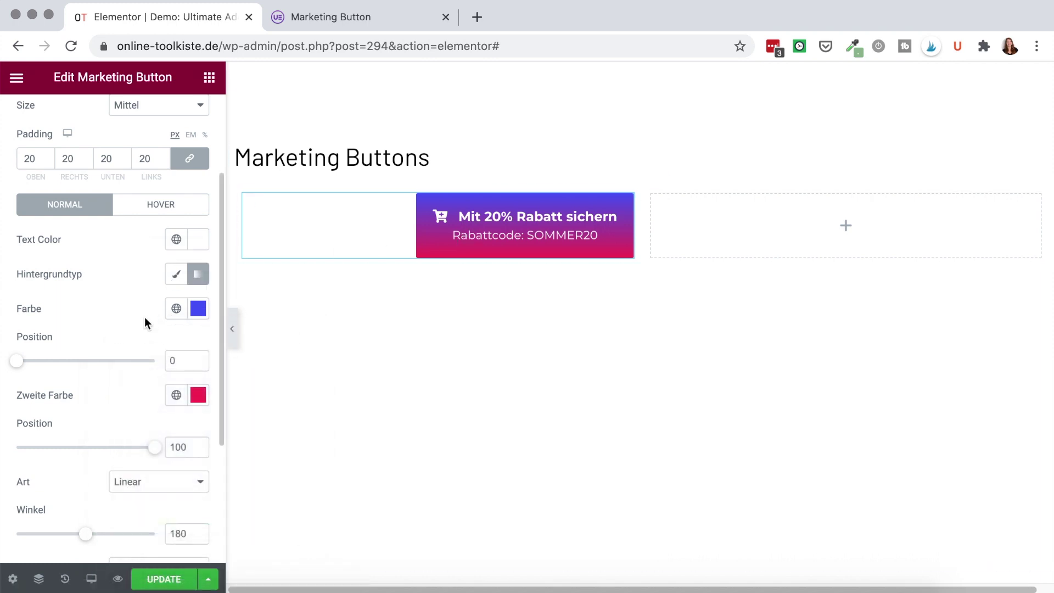
- Try the Radial gradient type (Art) for the button's background and switch it back to Linear
{"action": "scroll", "coordinate": [144, 317], "scroll_direction": "down", "scroll_amount": 2}
{"action": "mouse_move", "coordinate": [18, 316]}
{"action": "left_mouse_down"}
{"action": "mouse_move", "coordinate": [110, 325]}
{"action": "mouse_move", "coordinate": [5, 322]}
{"action": "left_mouse_up"}
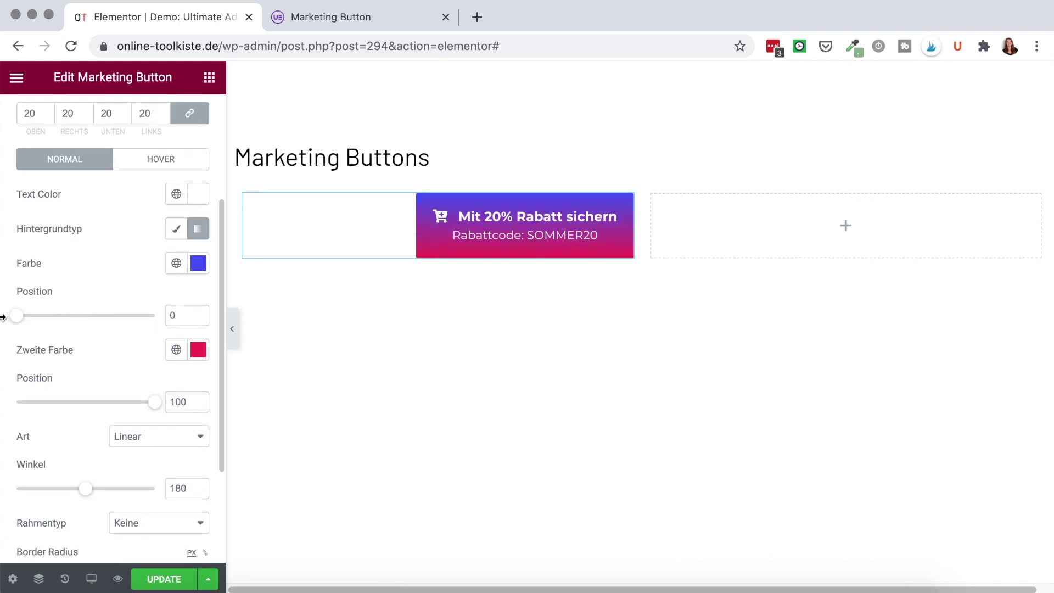
{"action": "scroll", "coordinate": [121, 402], "scroll_direction": "down", "scroll_amount": 3}
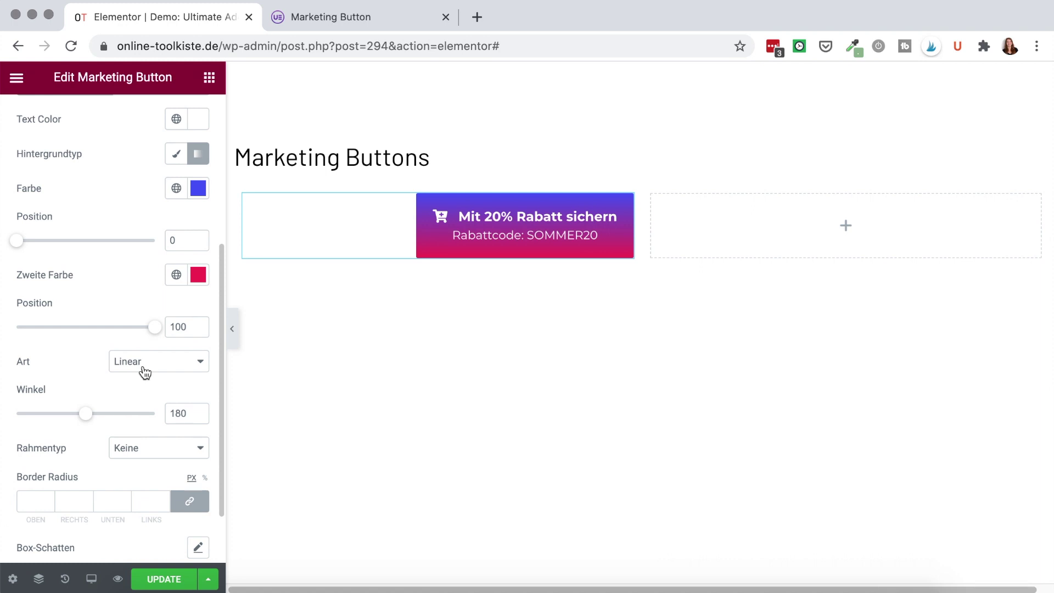
{"action": "left_click", "coordinate": [144, 373]}
{"action": "left_click", "coordinate": [143, 375]}
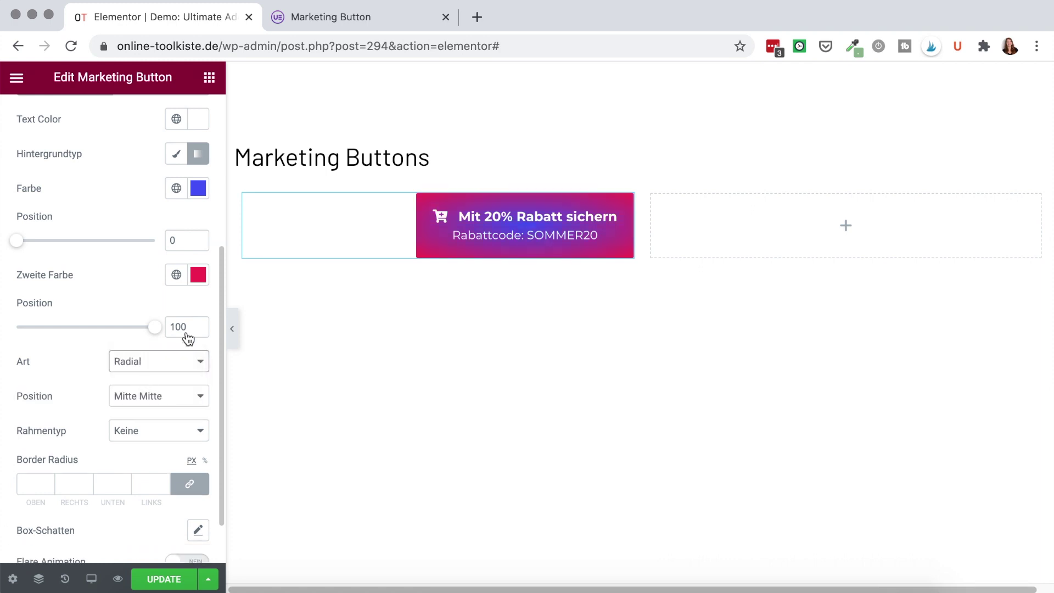
{"action": "left_click", "coordinate": [163, 373]}
{"action": "left_click", "coordinate": [135, 344]}
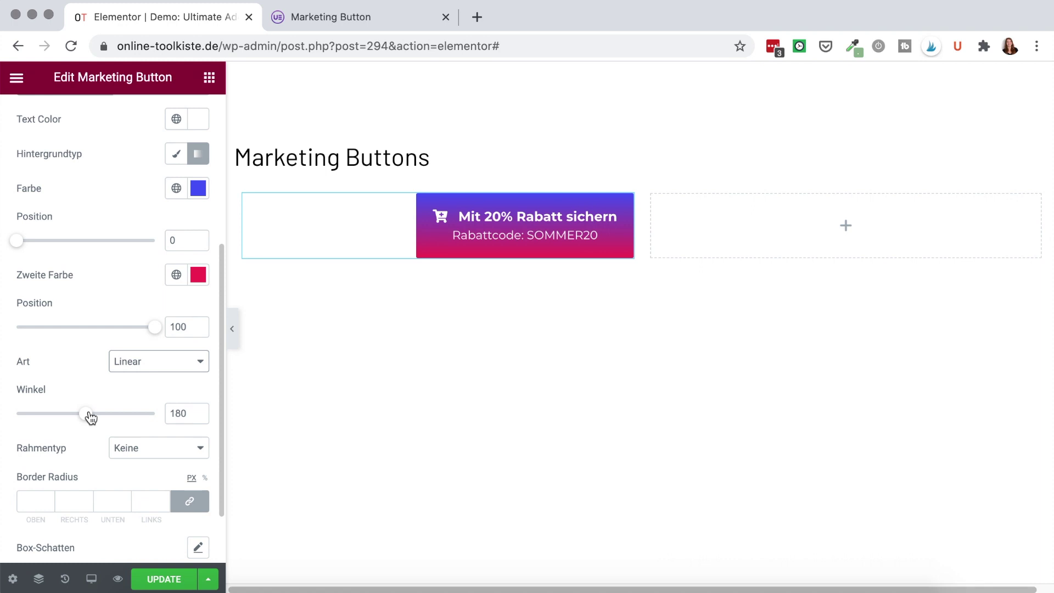
- Set the angle (Winkel) of the button's linear background gradient to 150
{"action": "left_click_drag", "start_coordinate": [91, 419], "coordinate": [56, 421]}
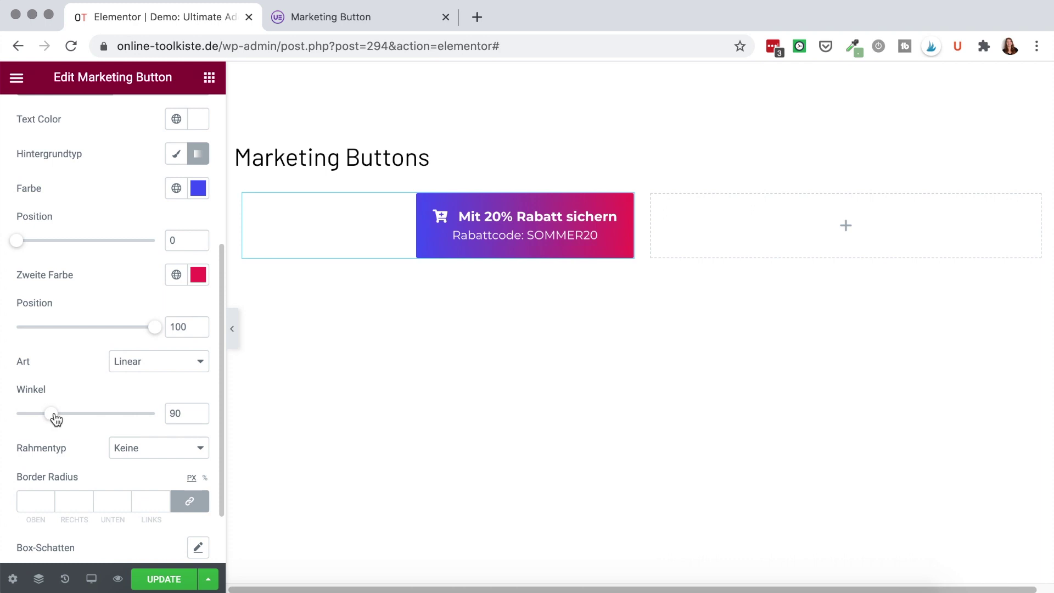
{"action": "left_click_drag", "start_coordinate": [56, 420], "coordinate": [81, 418]}
{"action": "scroll", "coordinate": [111, 388], "scroll_direction": "down", "scroll_amount": 1}
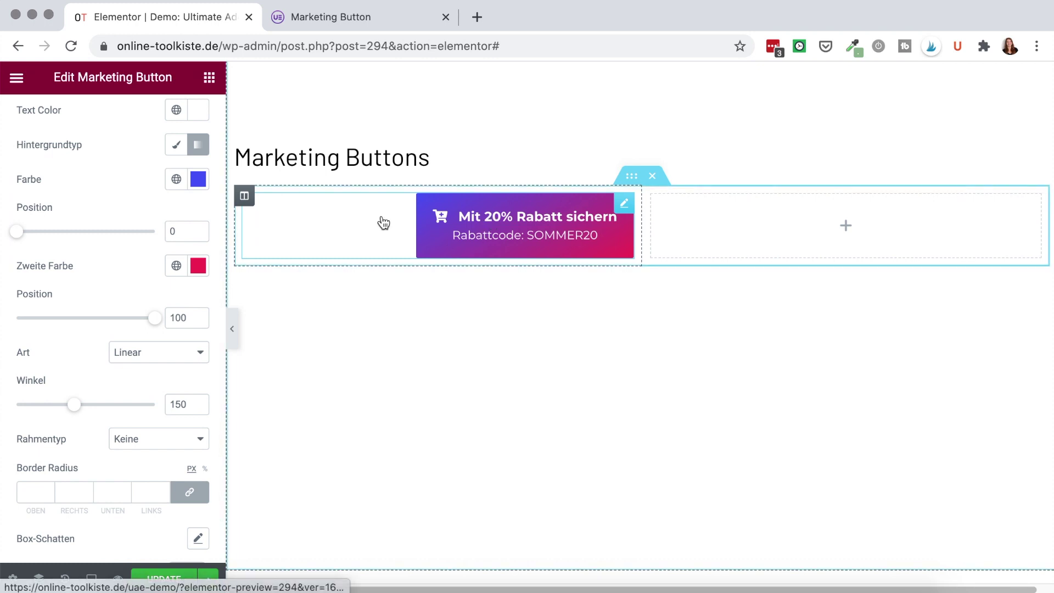
{"action": "scroll", "coordinate": [139, 288], "scroll_direction": "up", "scroll_amount": 2}
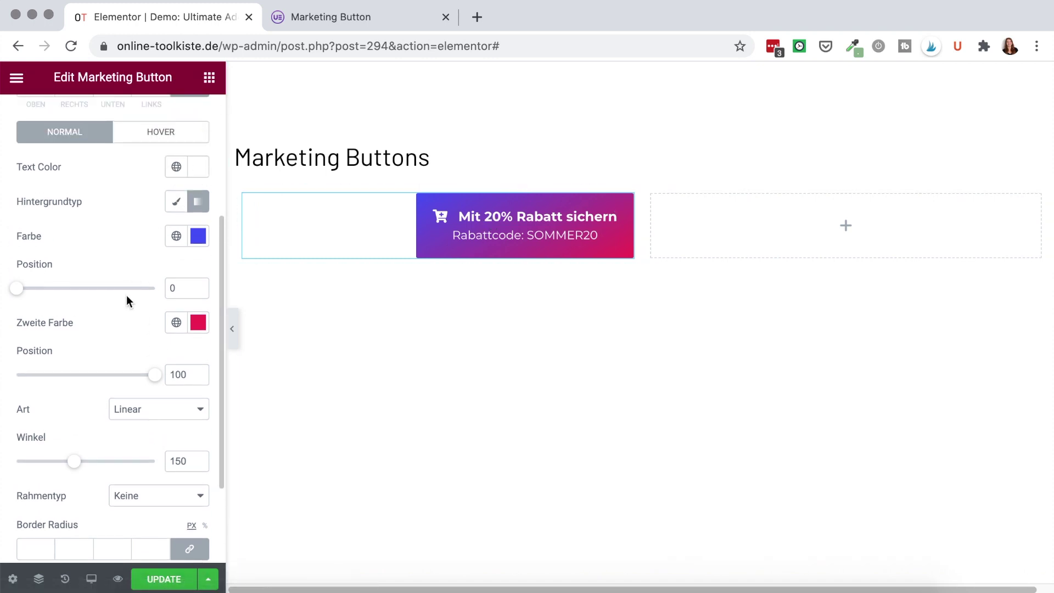
- Round the button's corners by setting its border radius to 11 px on all sides
{"action": "scroll", "coordinate": [91, 393], "scroll_direction": "down", "scroll_amount": 4}
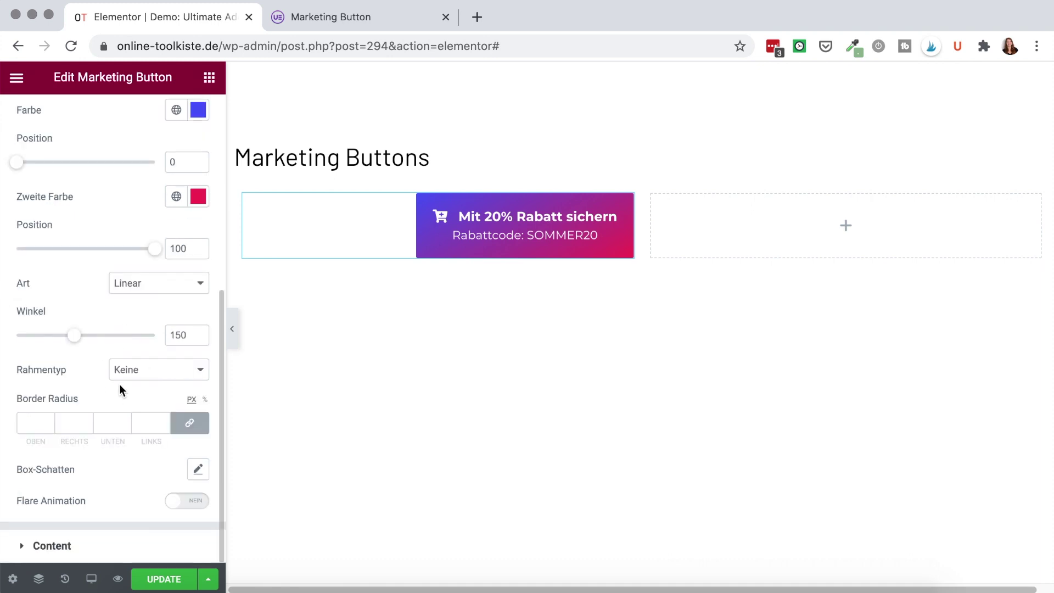
{"action": "left_click", "coordinate": [35, 422]}
{"action": "type", "text": "25"}
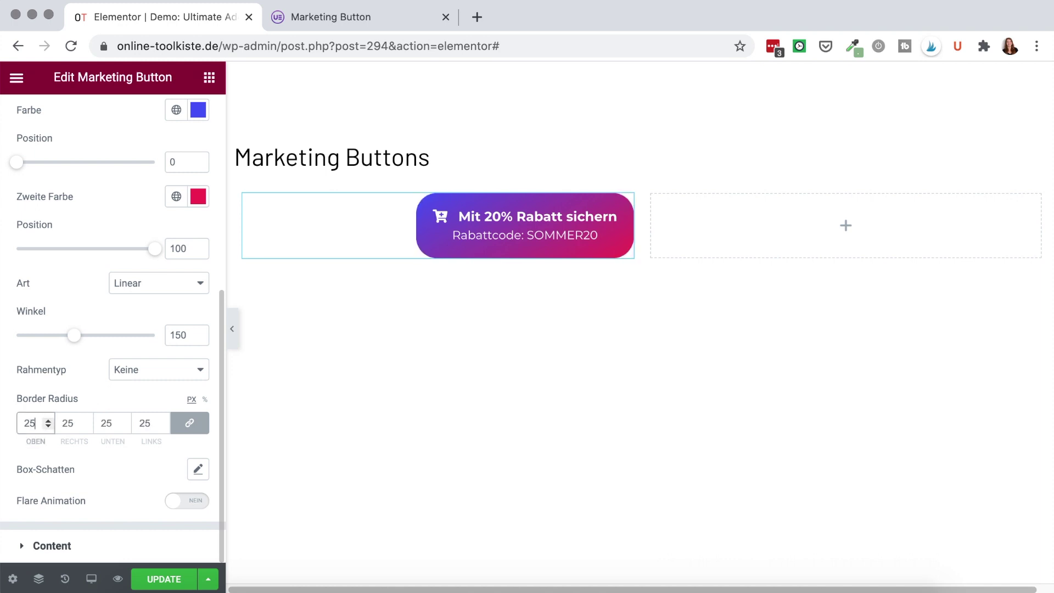
{"action": "key", "text": "BackSpace"}
{"action": "key", "text": "BackSpace"}
{"action": "type", "text": "15"}
{"action": "key", "text": "Down"}
{"action": "key", "text": "Down"}
{"action": "key", "text": "Down"}
{"action": "key", "text": "Down"}
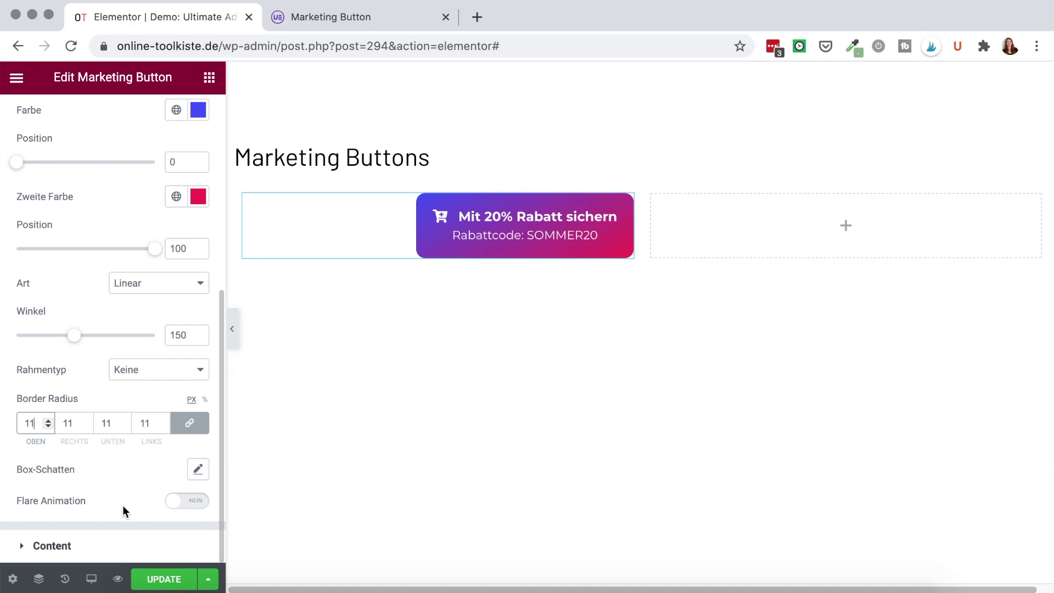
- Try the Flare Animation on the button and turn it off again
{"action": "left_click", "coordinate": [183, 507]}
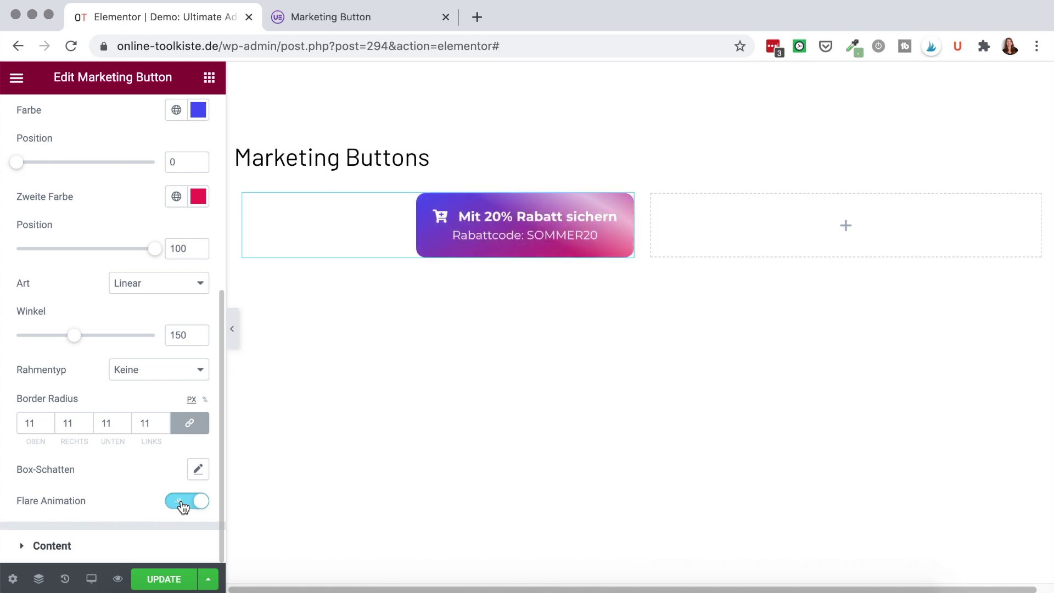
{"action": "left_click", "coordinate": [183, 504]}
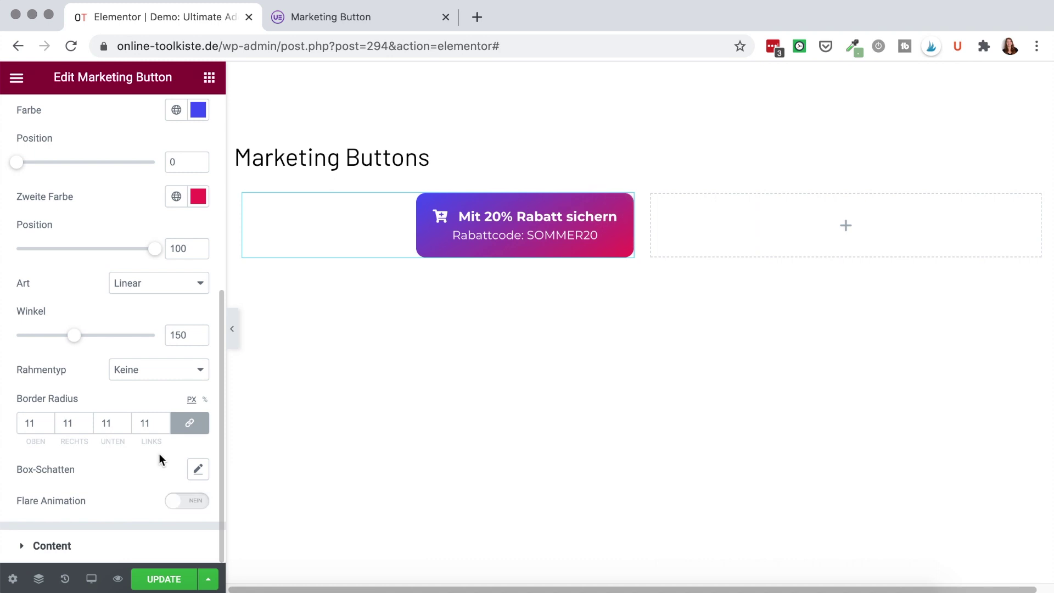
- Set the title typography to Barlow at 19 px and the space between title and description to 13 px
{"action": "left_click", "coordinate": [104, 549]}
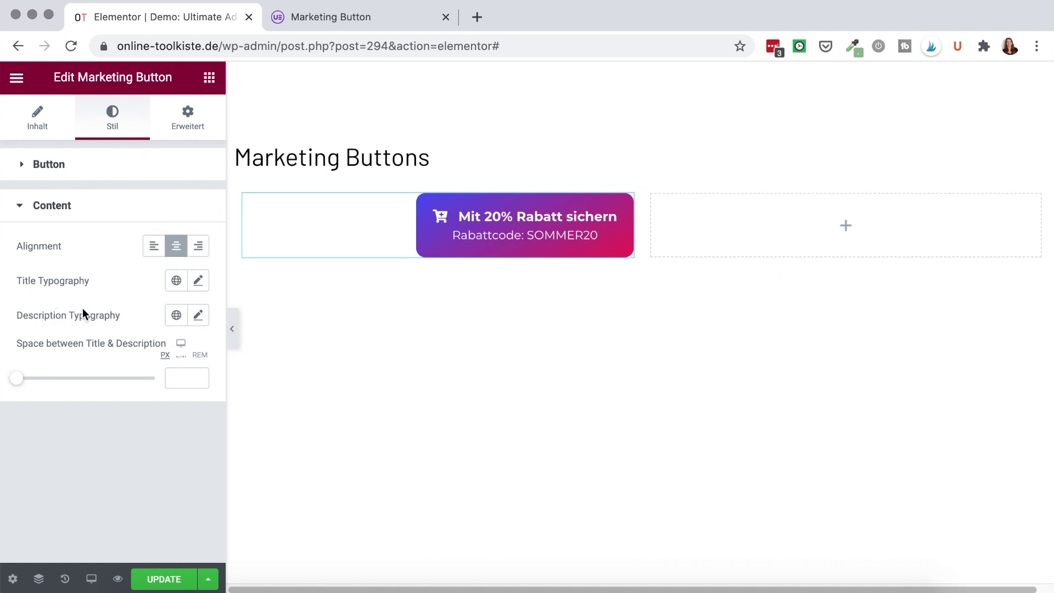
{"action": "left_click", "coordinate": [197, 283]}
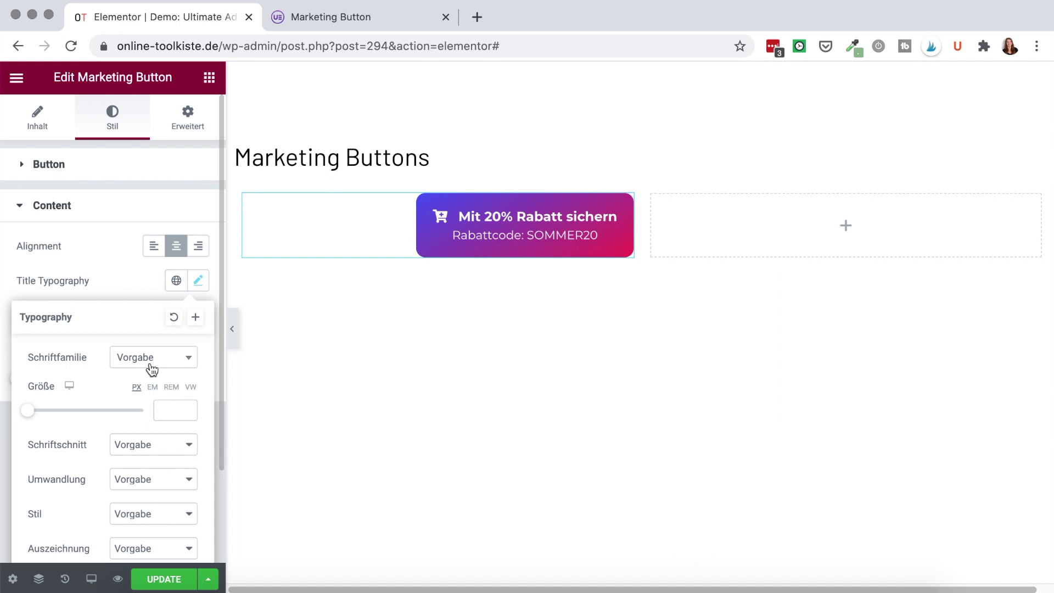
{"action": "left_click", "coordinate": [151, 365]}
{"action": "type", "text": "barlo"}
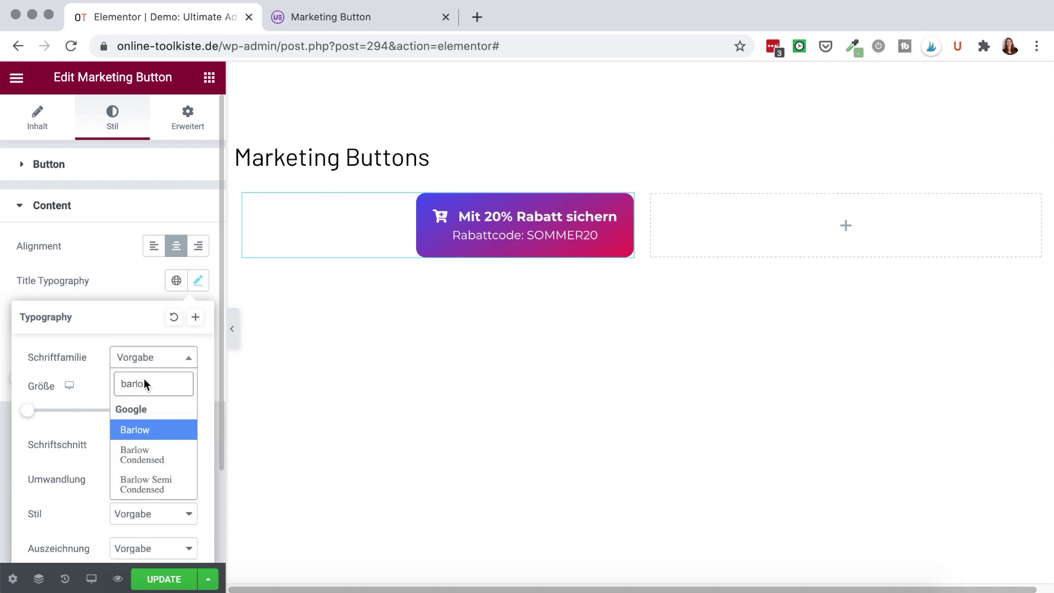
{"action": "left_click", "coordinate": [141, 429]}
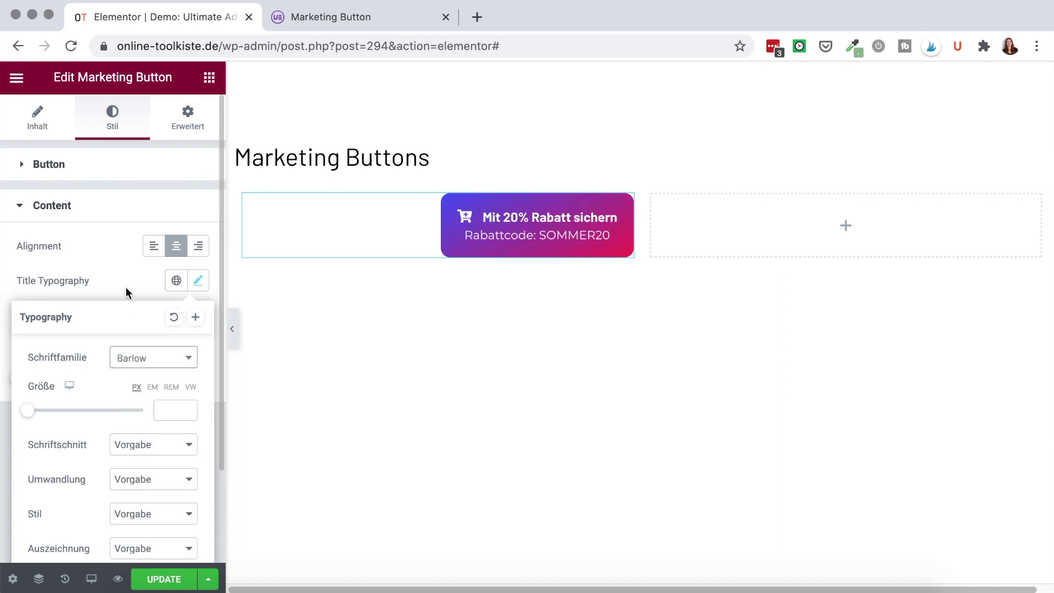
{"action": "left_click_drag", "start_coordinate": [29, 414], "coordinate": [40, 416]}
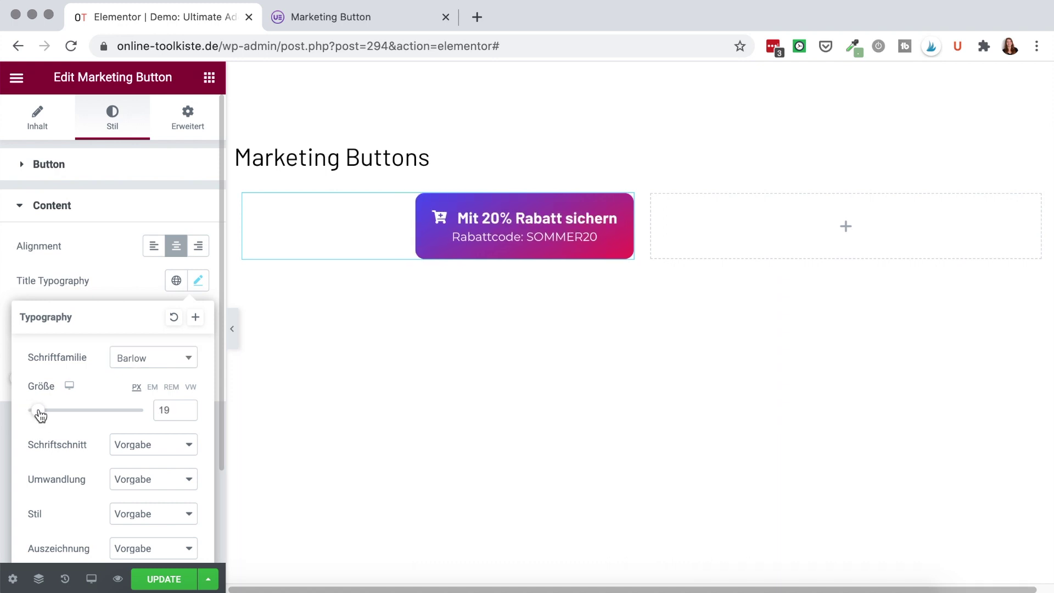
{"action": "left_click_drag", "start_coordinate": [45, 414], "coordinate": [41, 415]}
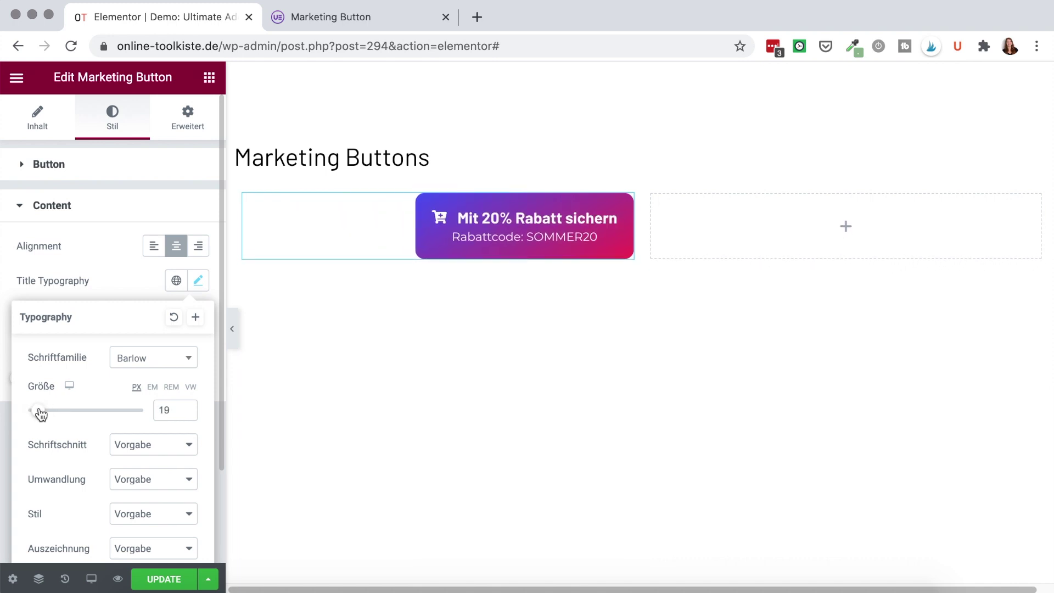
{"action": "left_click", "coordinate": [114, 266]}
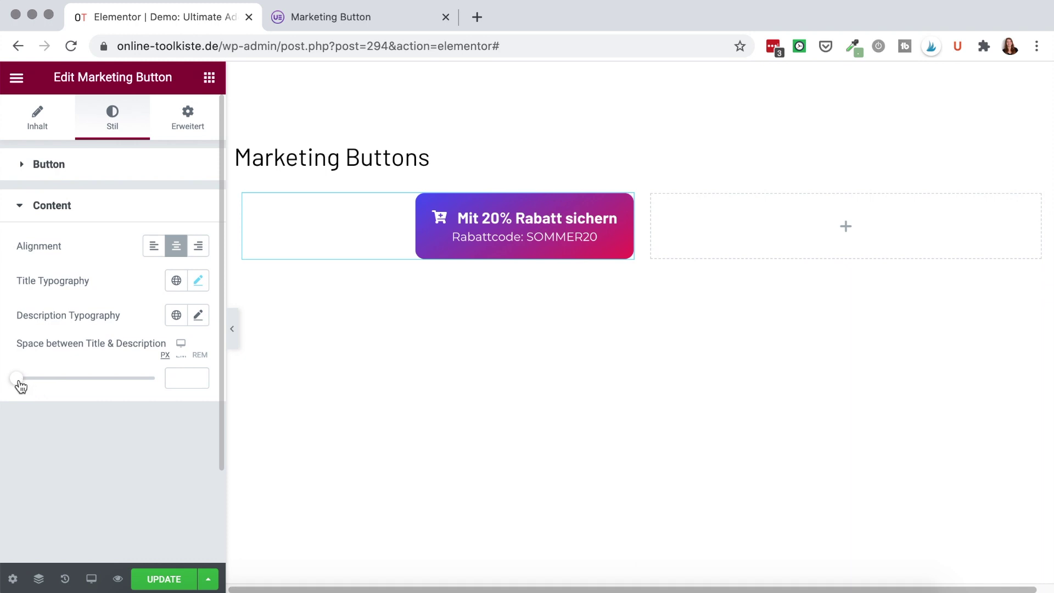
{"action": "left_click_drag", "start_coordinate": [20, 384], "coordinate": [52, 388]}
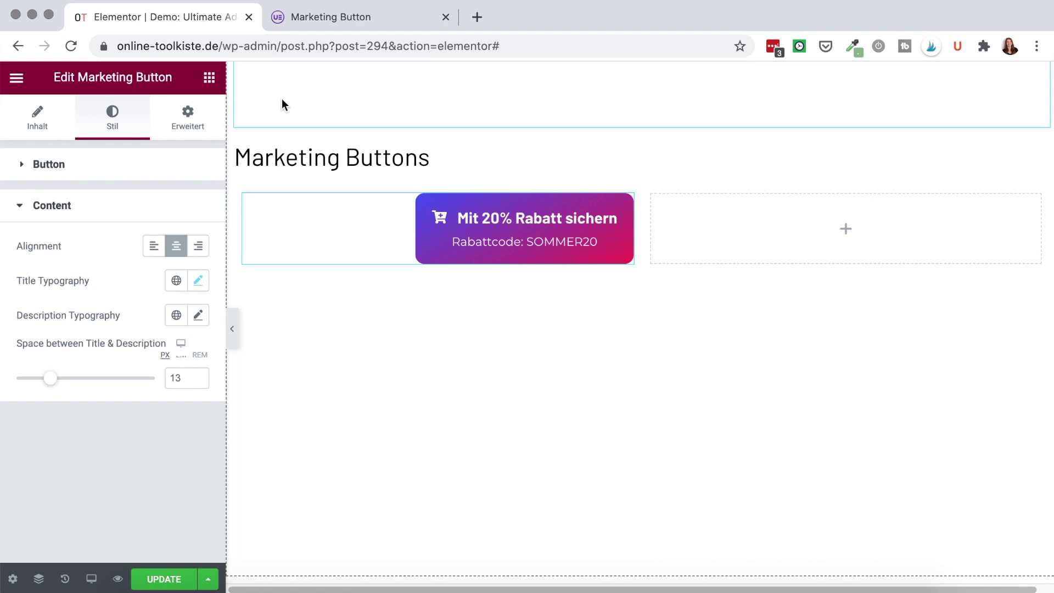
- Duplicate the discount marketing button and move the copy into the empty second column
{"action": "left_click", "coordinate": [315, 21]}
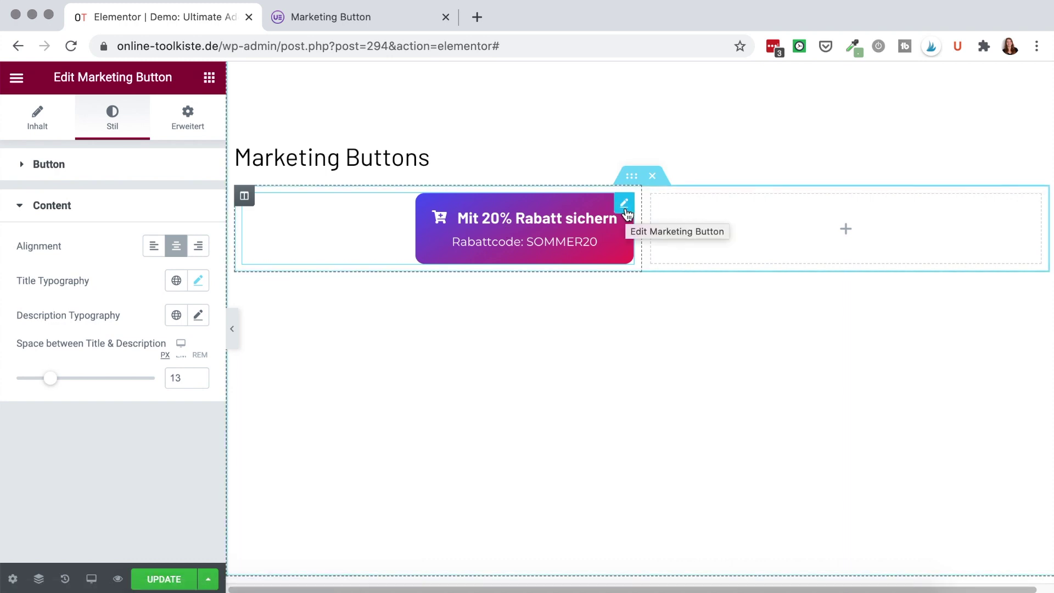
{"action": "right_click", "coordinate": [628, 213]}
{"action": "left_click", "coordinate": [648, 245]}
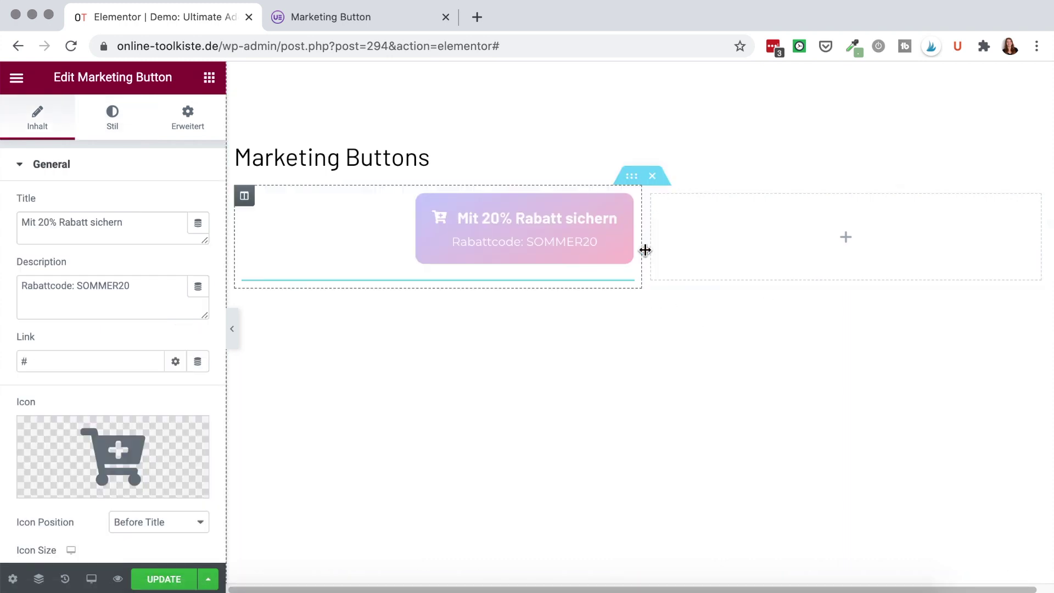
{"action": "left_click_drag", "start_coordinate": [629, 291], "coordinate": [690, 235]}
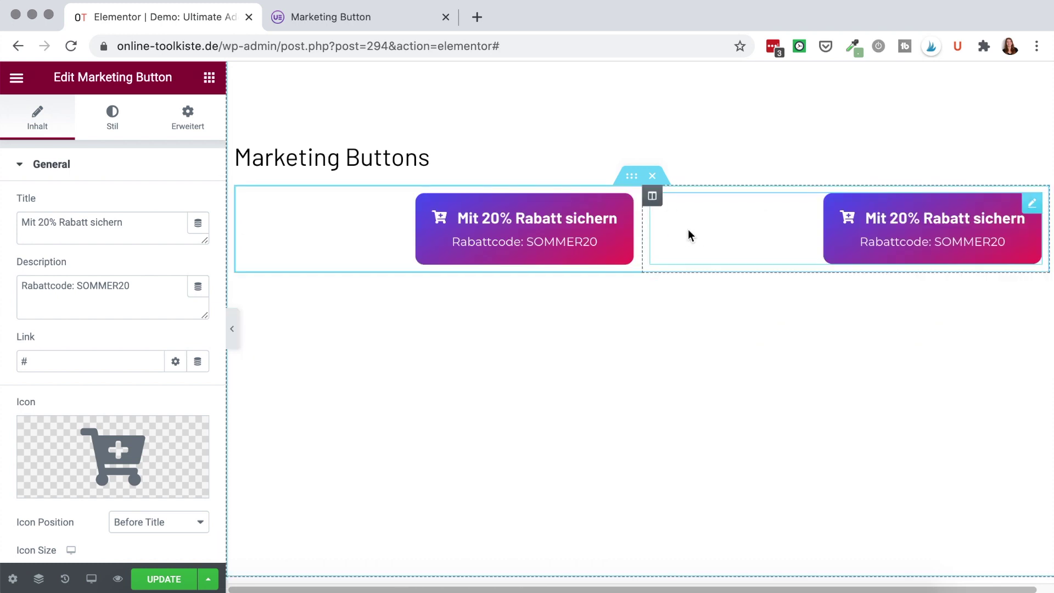
- Change the copied button's title to "PDF Download" and its description to "Hier das eBook herunterladen"
{"action": "triple_click", "coordinate": [88, 225]}
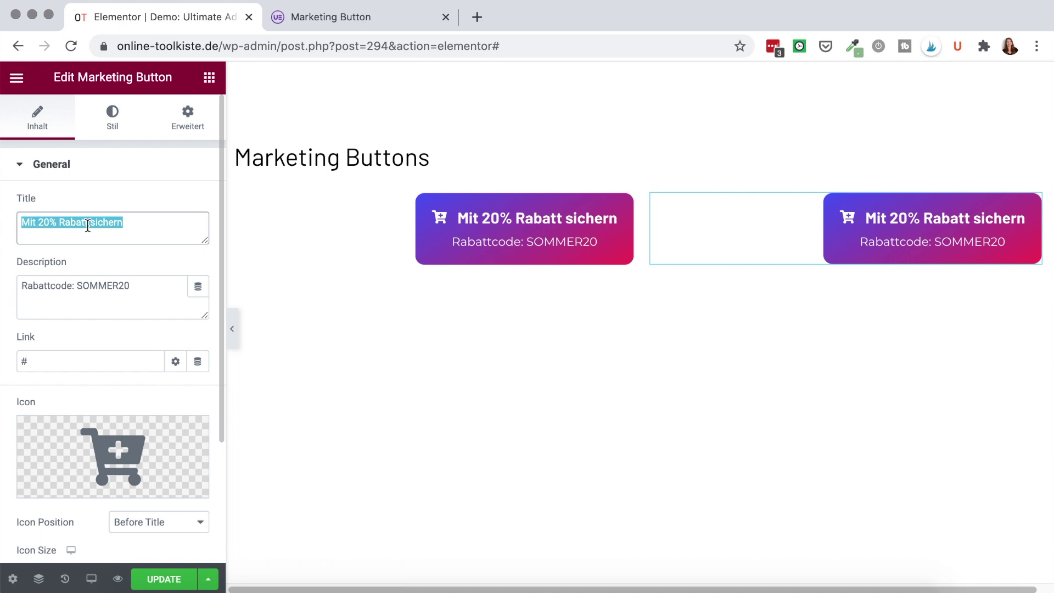
{"action": "type", "text": "PDF Download"}
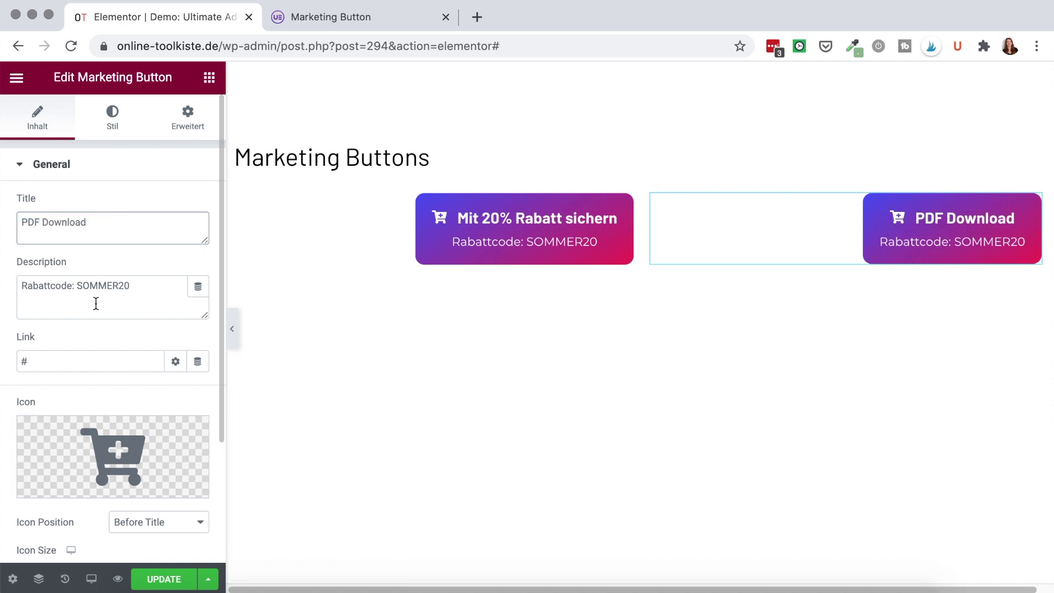
{"action": "triple_click", "coordinate": [96, 301]}
{"action": "type", "text": "Hier das eBook herunterladen"}
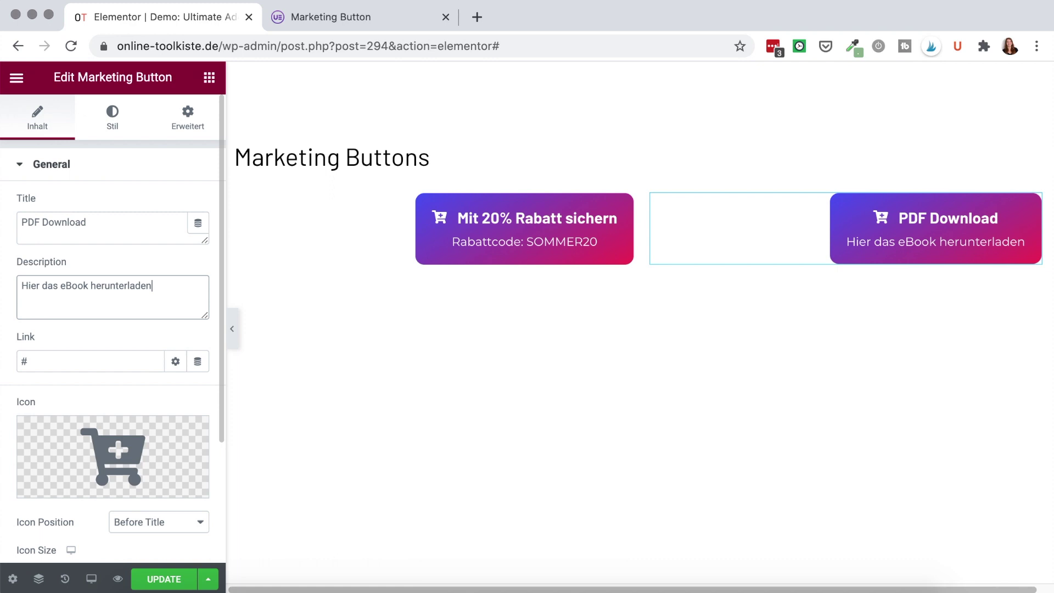
- Replace the copied button's cart icon with a PDF file icon and set the icon size to 19
{"action": "scroll", "coordinate": [110, 357], "scroll_direction": "down", "scroll_amount": 3}
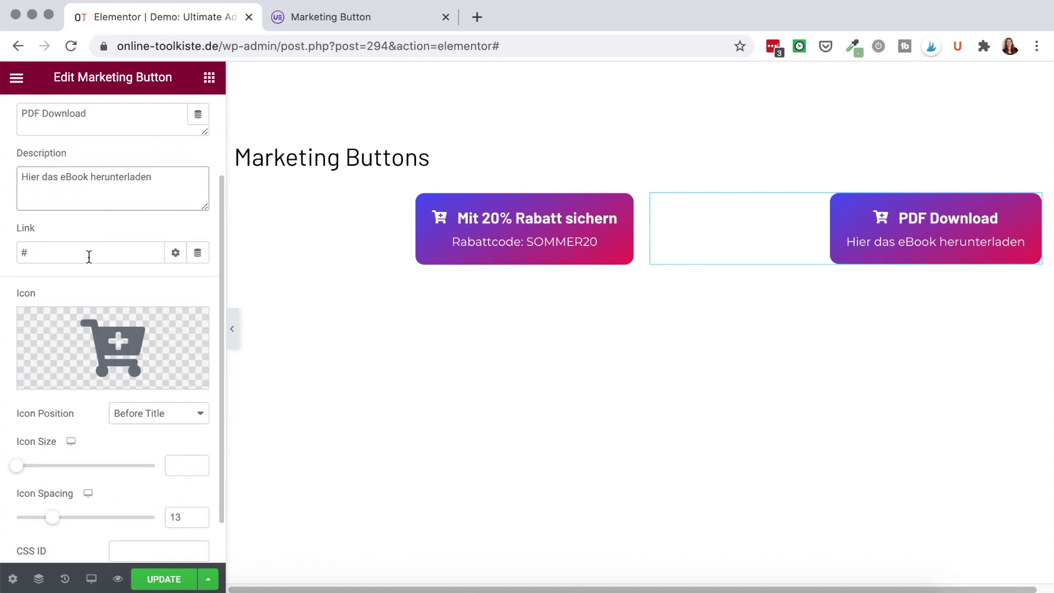
{"action": "left_click", "coordinate": [88, 321]}
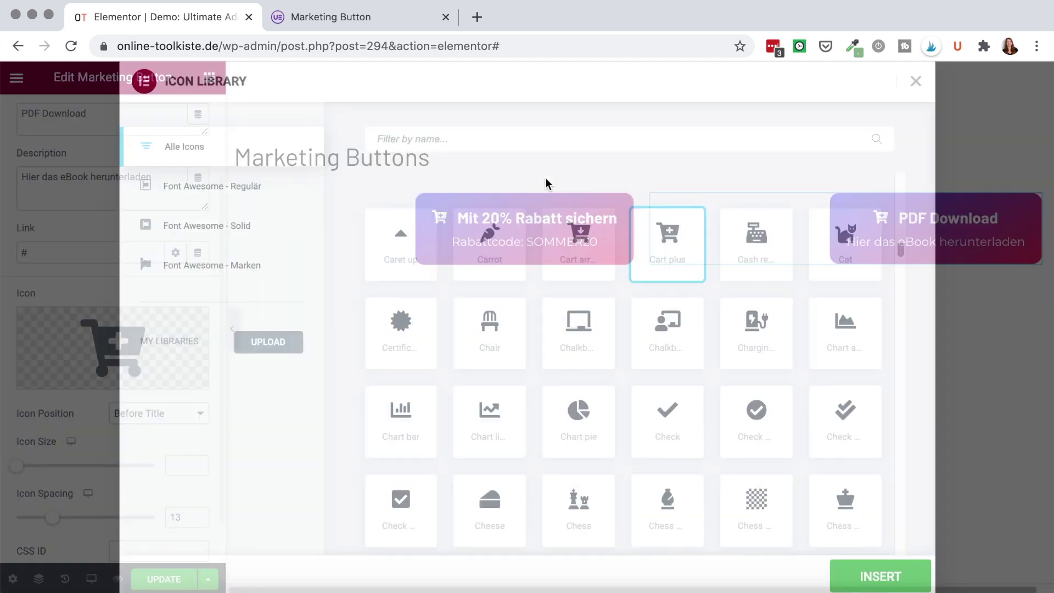
{"action": "type", "text": "pdf"}
{"action": "left_click", "coordinate": [407, 243]}
{"action": "left_click", "coordinate": [879, 576]}
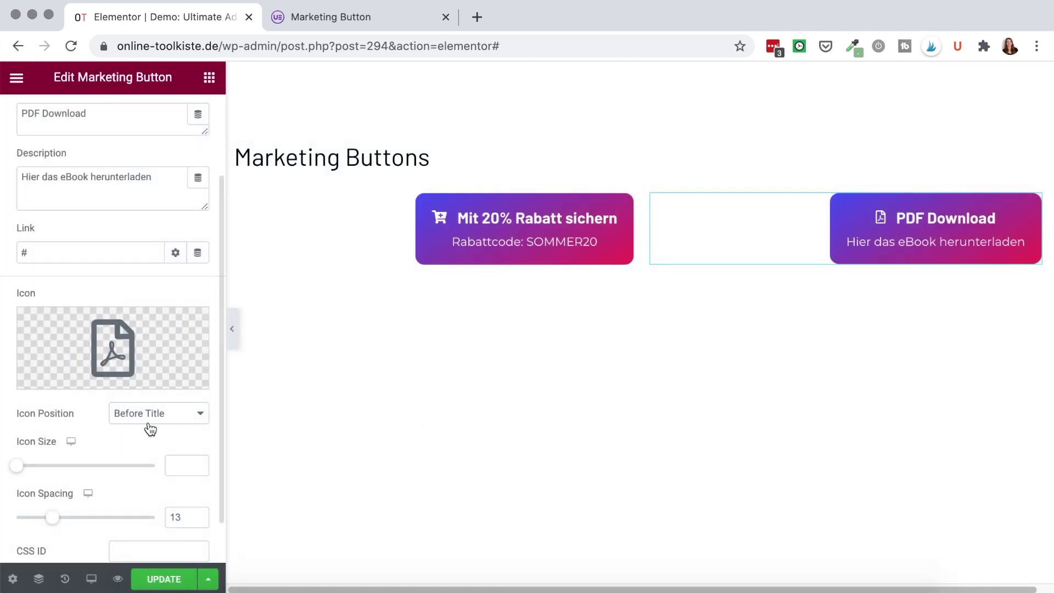
{"action": "scroll", "coordinate": [122, 432], "scroll_direction": "down", "scroll_amount": 2}
{"action": "scroll", "coordinate": [122, 437], "scroll_direction": "down", "scroll_amount": 1}
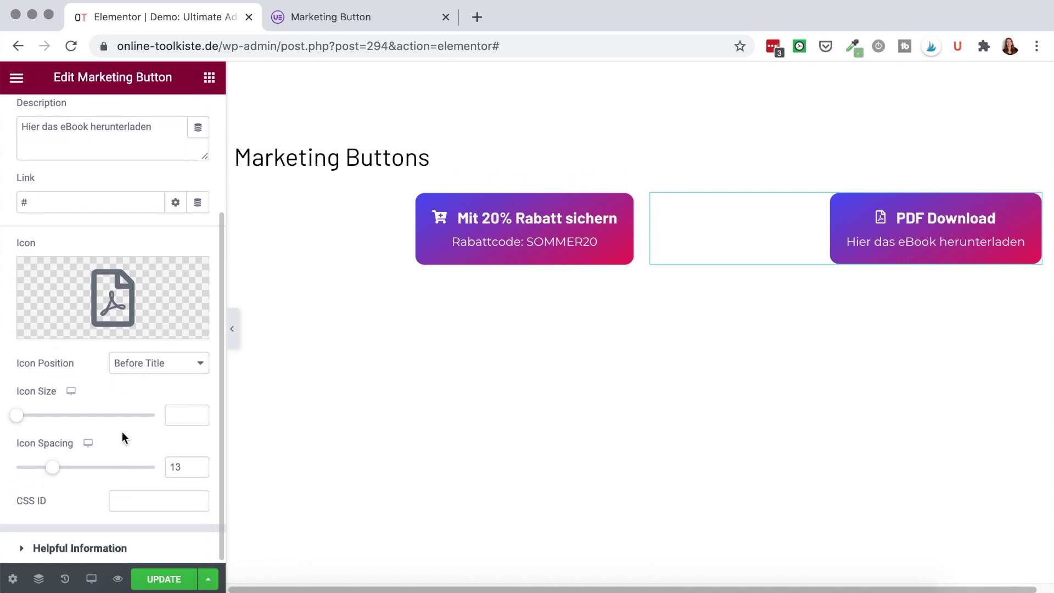
{"action": "left_click_drag", "start_coordinate": [22, 416], "coordinate": [75, 420]}
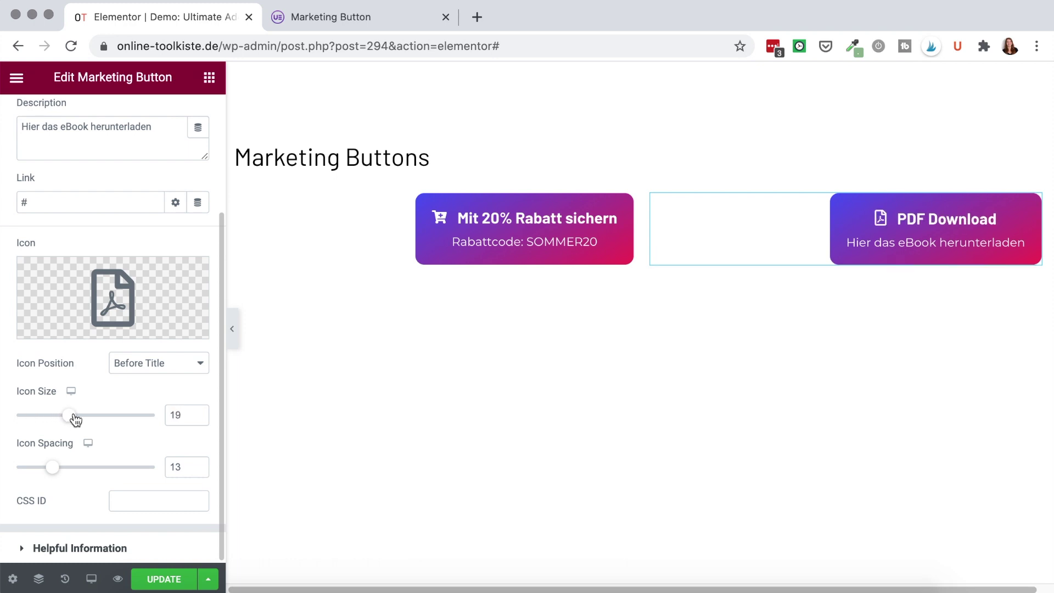
{"action": "scroll", "coordinate": [112, 453], "scroll_direction": "down", "scroll_amount": 1}
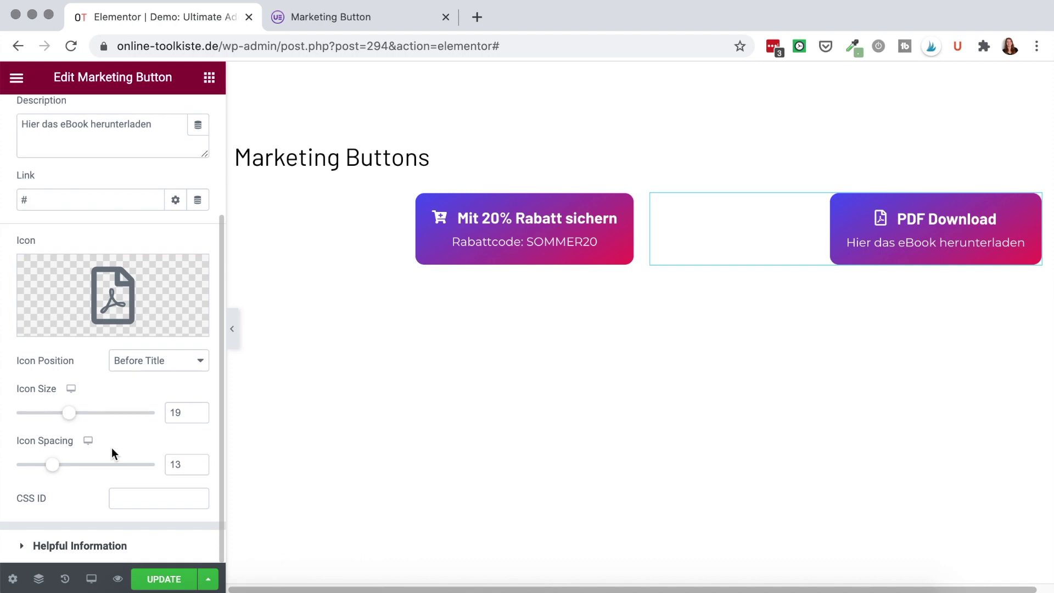
- Align the PDF Download button to the left of its column
{"action": "scroll", "coordinate": [111, 447], "scroll_direction": "up", "scroll_amount": 5}
{"action": "left_click", "coordinate": [112, 116]}
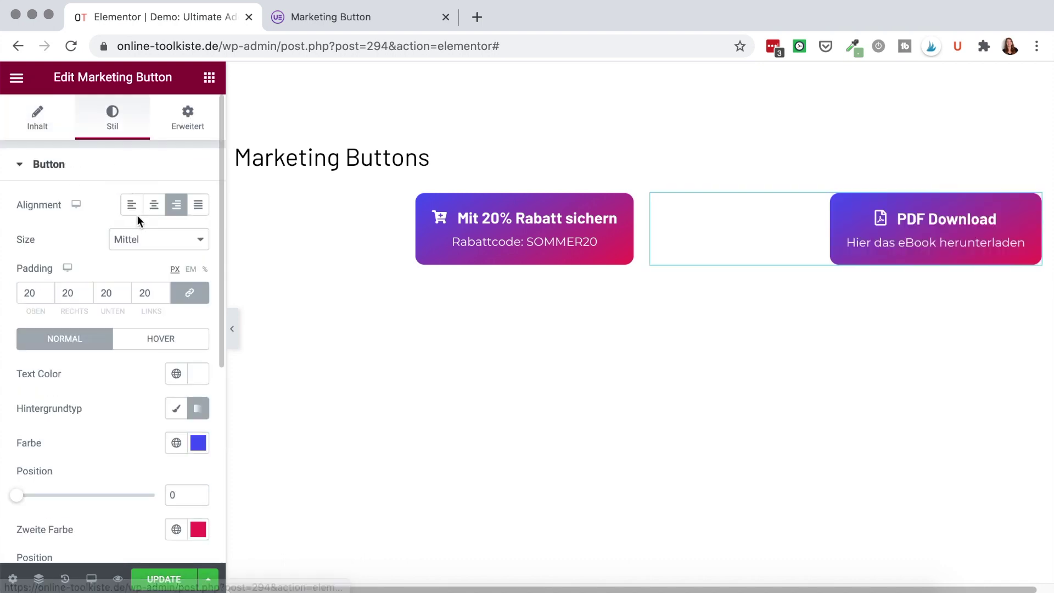
{"action": "left_click", "coordinate": [132, 205]}
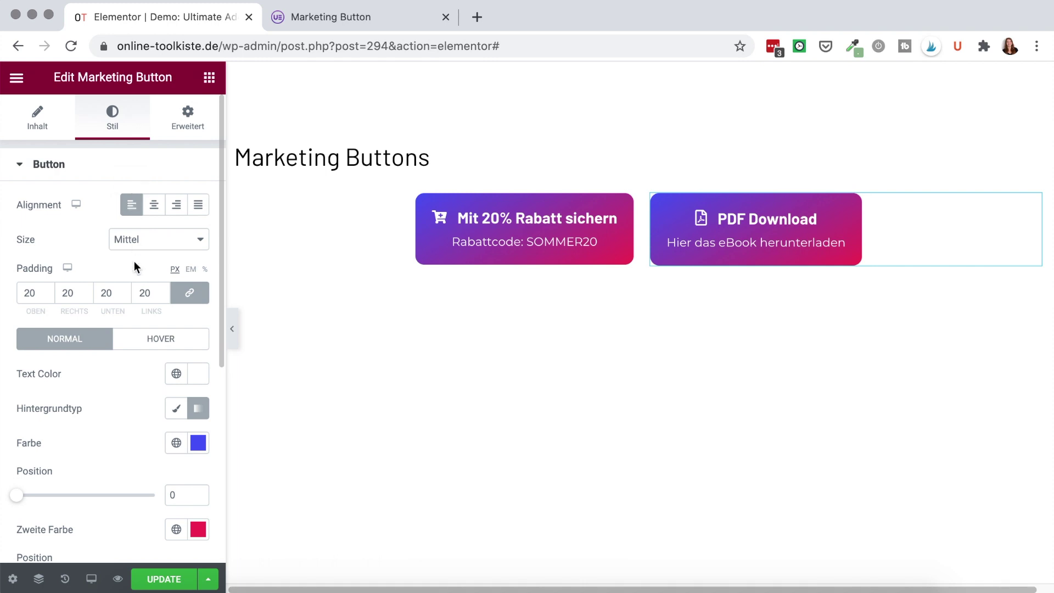
- Set the PDF Download button's normal text color to black (#000000)
{"action": "scroll", "coordinate": [134, 261], "scroll_direction": "down", "scroll_amount": 5}
{"action": "left_click", "coordinate": [198, 231]}
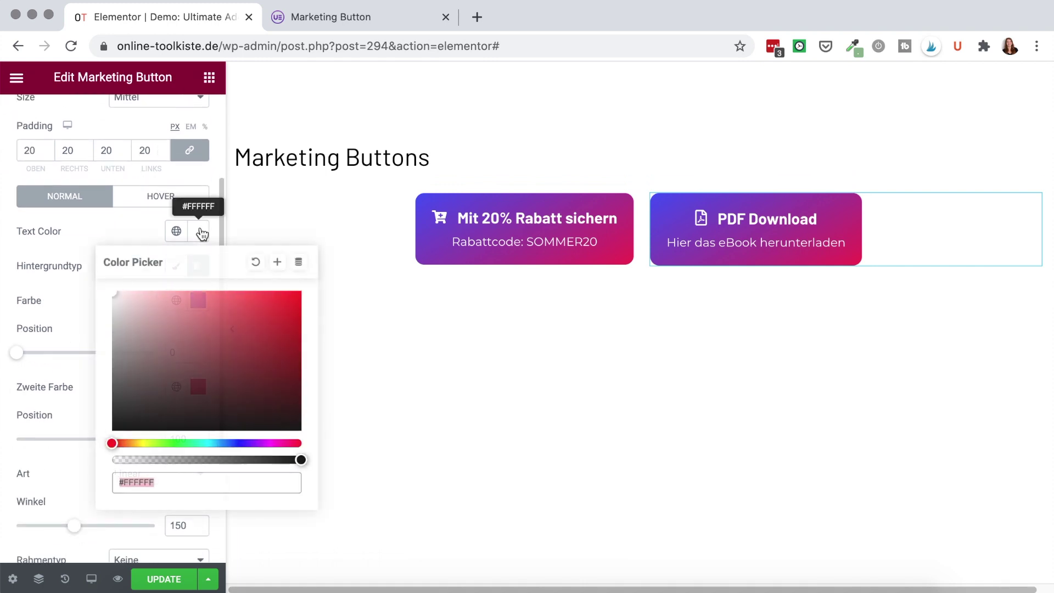
{"action": "left_click", "coordinate": [114, 296]}
{"action": "left_click_drag", "start_coordinate": [114, 334], "coordinate": [107, 470]}
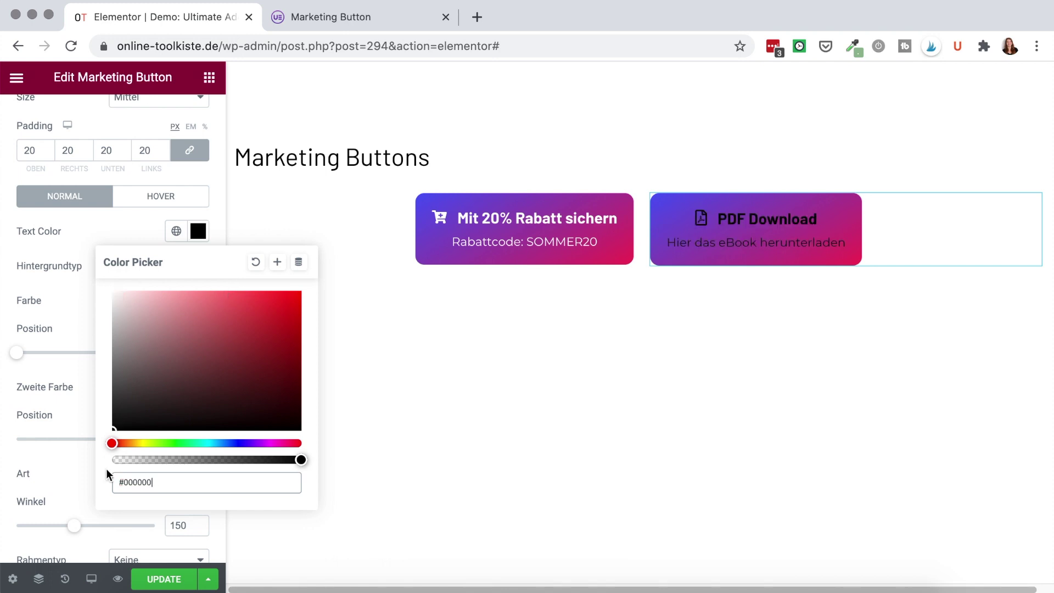
{"action": "left_click", "coordinate": [198, 231]}
- Set the PDF Download button's hover text color to #4C59F8
{"action": "left_click", "coordinate": [161, 196]}
{"action": "scroll", "coordinate": [132, 193], "scroll_direction": "up", "scroll_amount": 5}
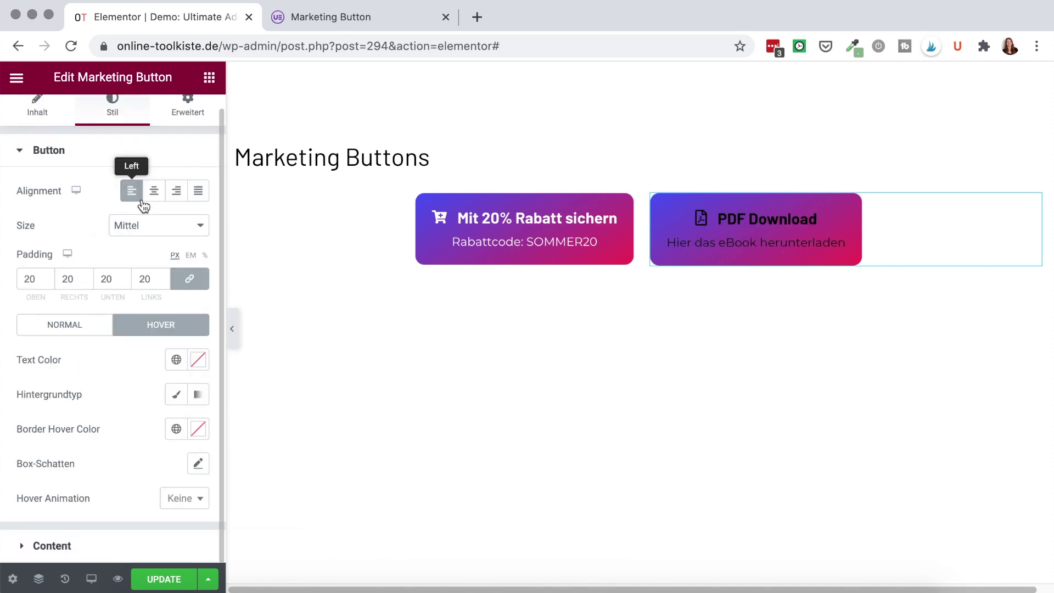
{"action": "left_click", "coordinate": [198, 360]}
{"action": "type", "text": "#4C59F8"}
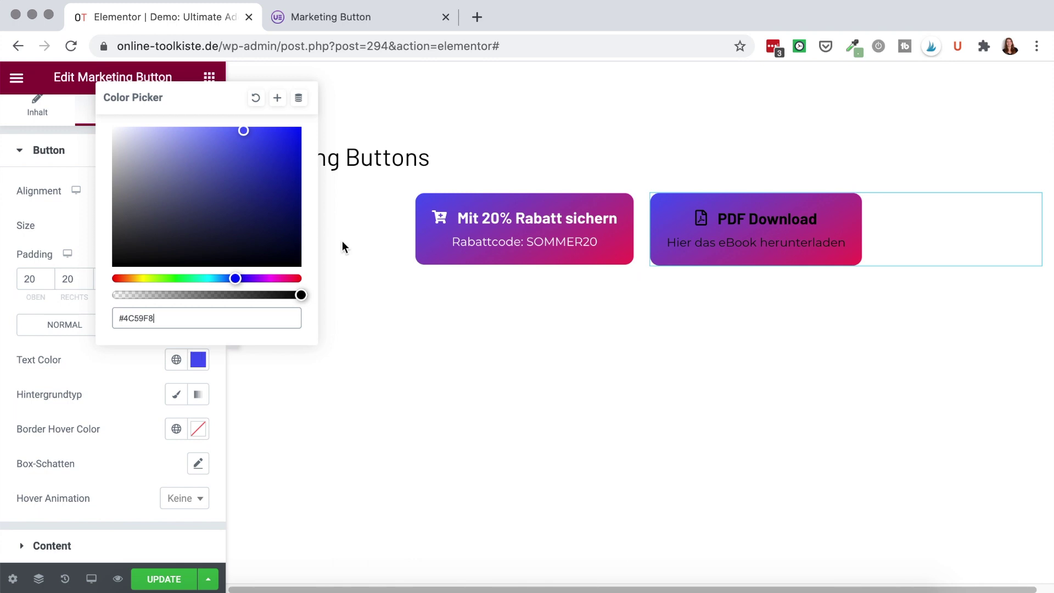
{"action": "left_click", "coordinate": [136, 367]}
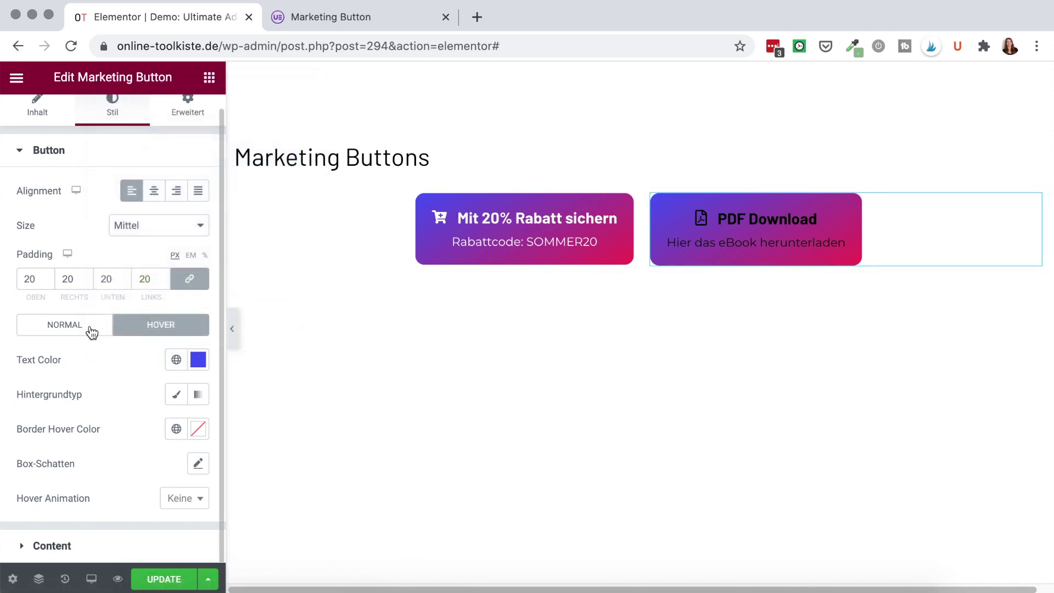
- Switch the PDF Download button's normal background from gradient to classic and set its color to white (#FFFFFF)
{"action": "left_click", "coordinate": [90, 330]}
{"action": "scroll", "coordinate": [136, 379], "scroll_direction": "down", "scroll_amount": 1}
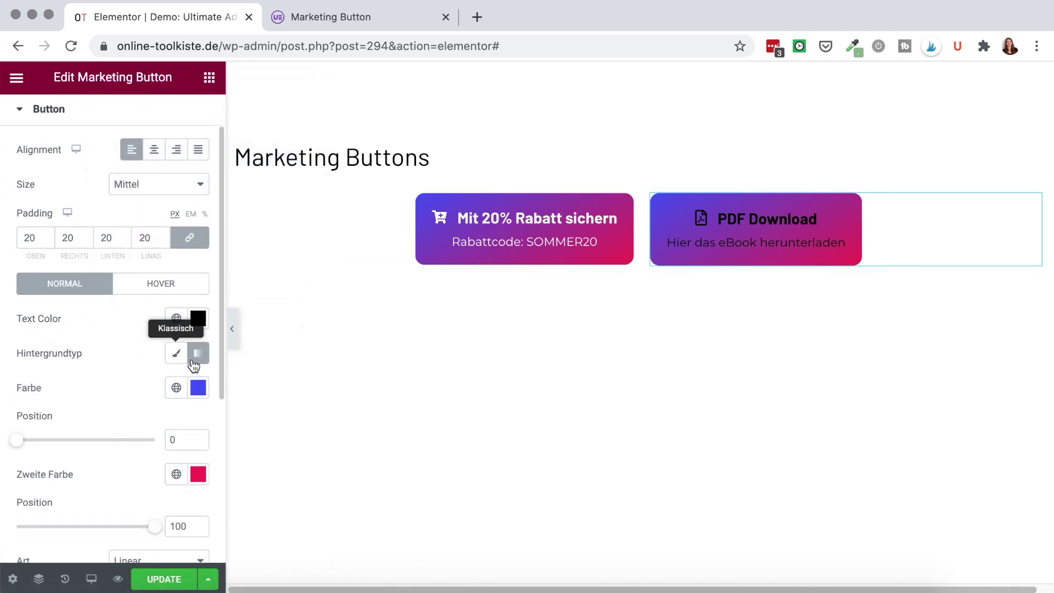
{"action": "left_click", "coordinate": [176, 356]}
{"action": "left_click", "coordinate": [199, 388]}
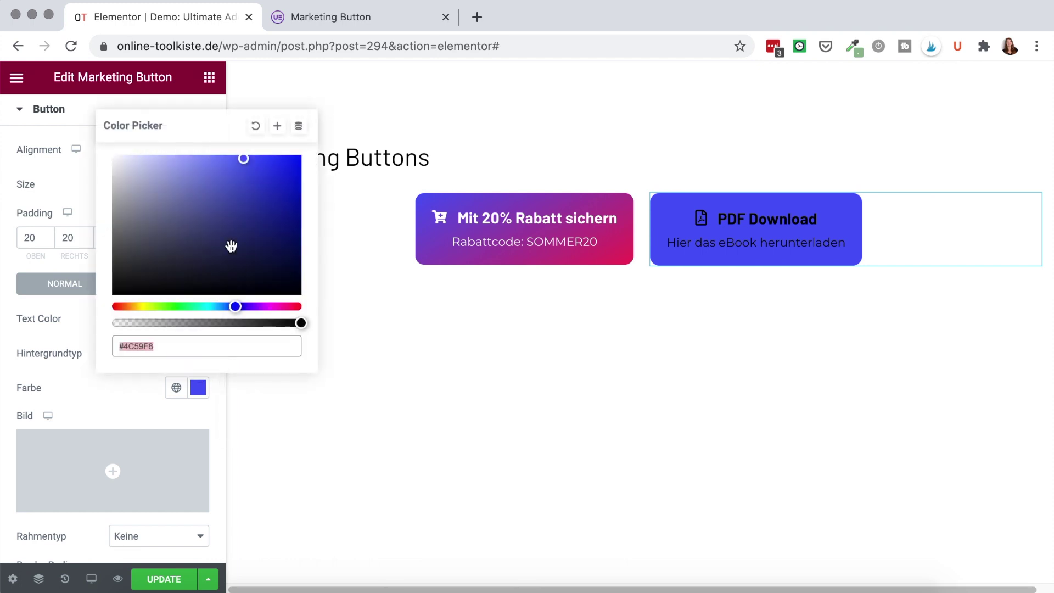
{"action": "left_click_drag", "start_coordinate": [243, 159], "coordinate": [89, 155]}
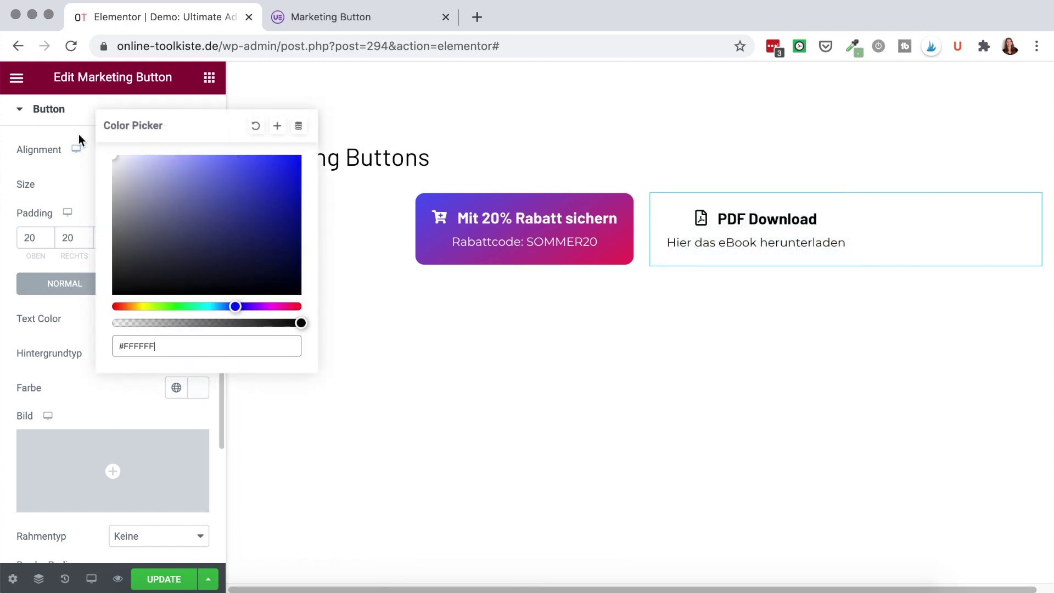
{"action": "left_click", "coordinate": [78, 141]}
- Give the PDF Download button a solid (Durchgezogen) border 2 px wide on all sides
{"action": "scroll", "coordinate": [123, 408], "scroll_direction": "down", "scroll_amount": 4}
{"action": "scroll", "coordinate": [125, 413], "scroll_direction": "down", "scroll_amount": 1}
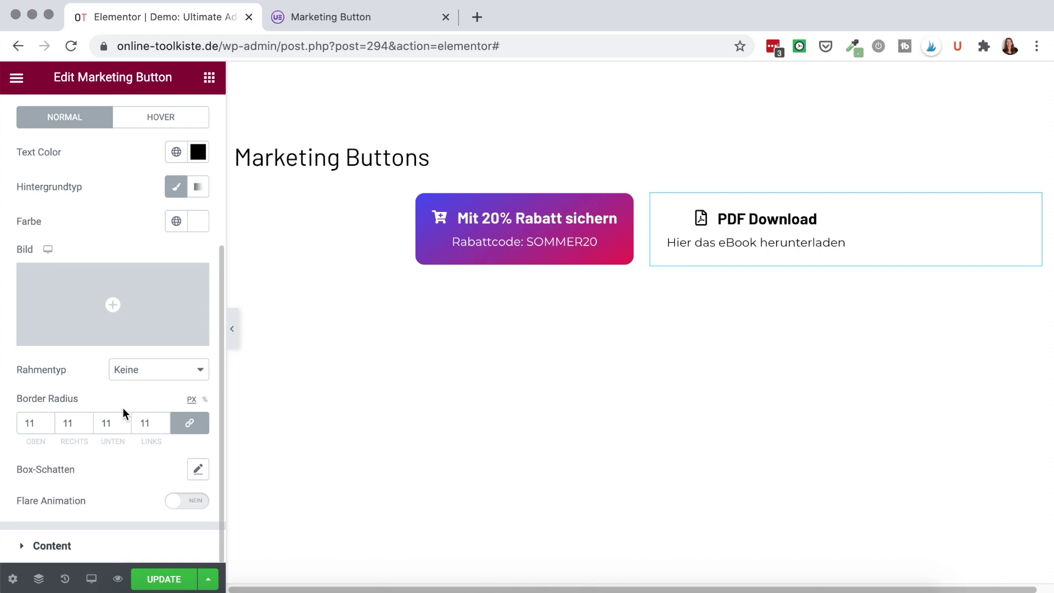
{"action": "left_click", "coordinate": [150, 376]}
{"action": "left_click", "coordinate": [152, 384]}
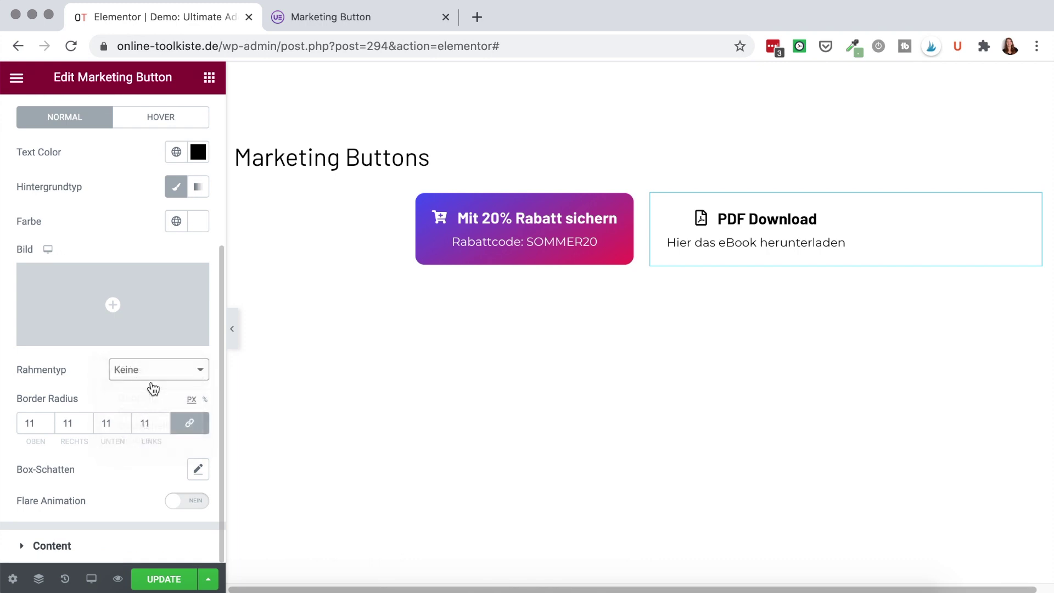
{"action": "left_click", "coordinate": [160, 421]}
{"action": "left_click", "coordinate": [160, 421]}
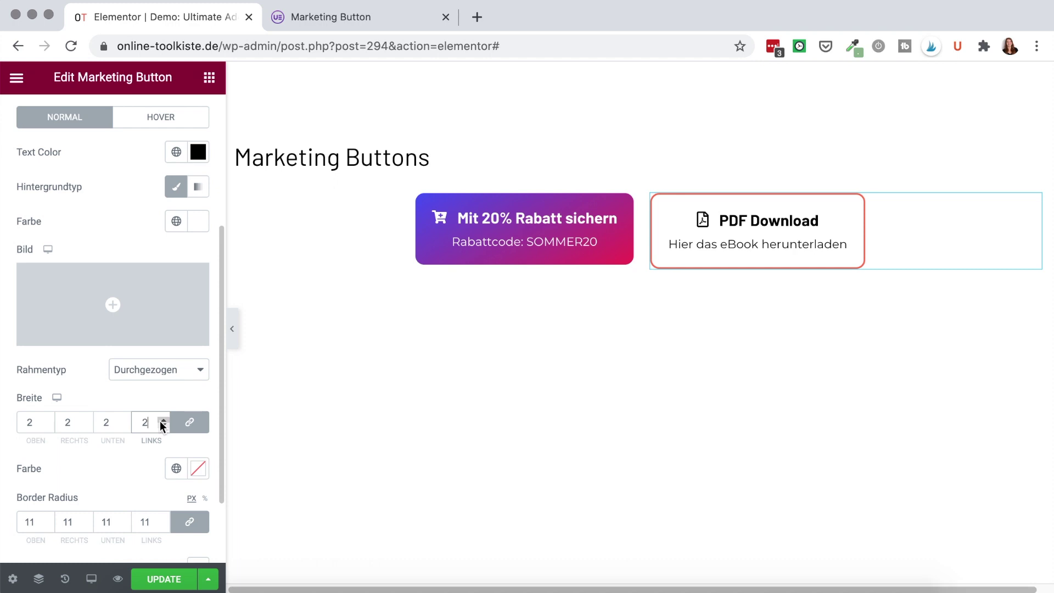
- Set the border color of the PDF Download button to black
{"action": "scroll", "coordinate": [163, 425], "scroll_direction": "down", "scroll_amount": 2}
{"action": "left_click", "coordinate": [199, 413]}
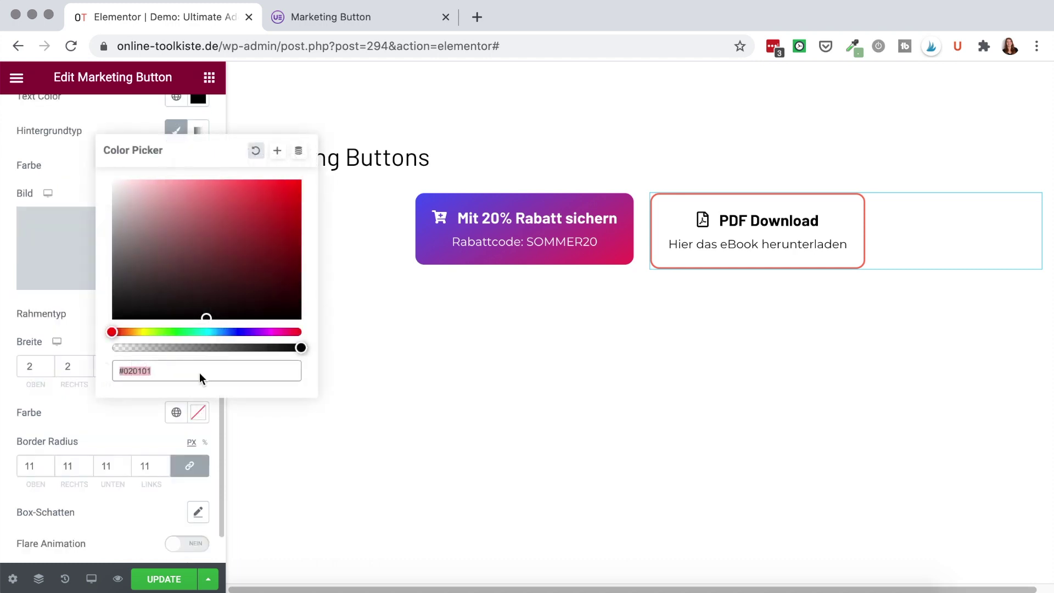
{"action": "left_click_drag", "start_coordinate": [212, 313], "coordinate": [87, 312]}
{"action": "left_click", "coordinate": [119, 425]}
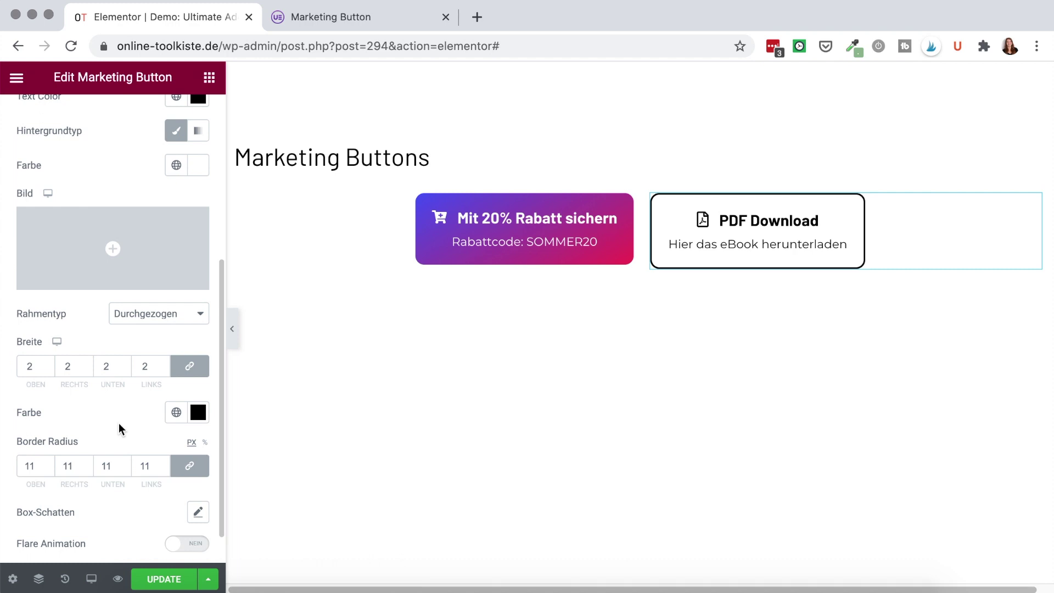
- Set the PDF Download button's padding to 18 px on all sides
{"action": "scroll", "coordinate": [118, 423], "scroll_direction": "up", "scroll_amount": 5}
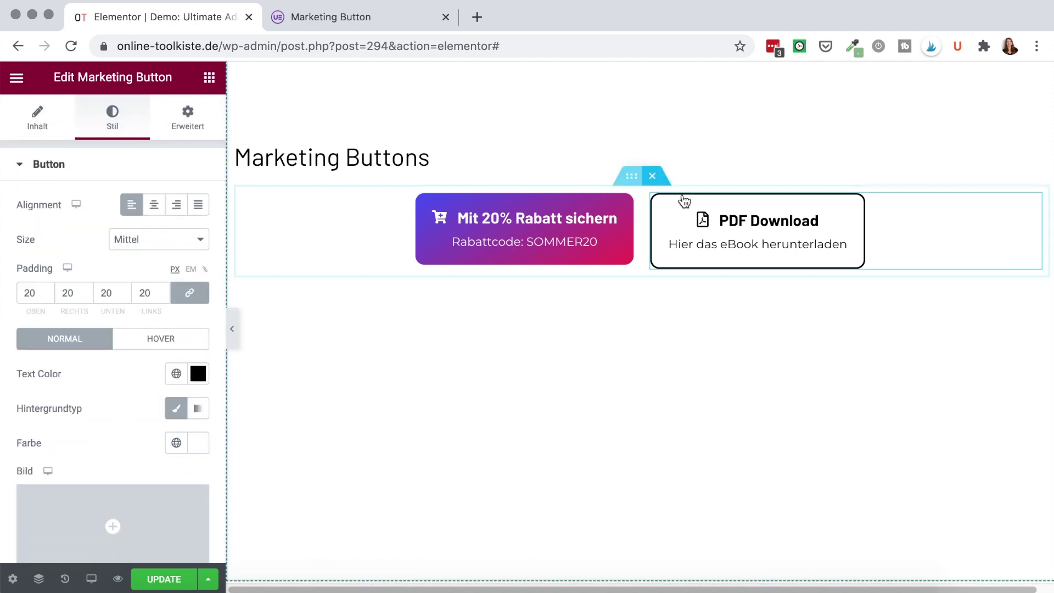
{"action": "left_click", "coordinate": [47, 296]}
{"action": "left_click", "coordinate": [47, 297]}
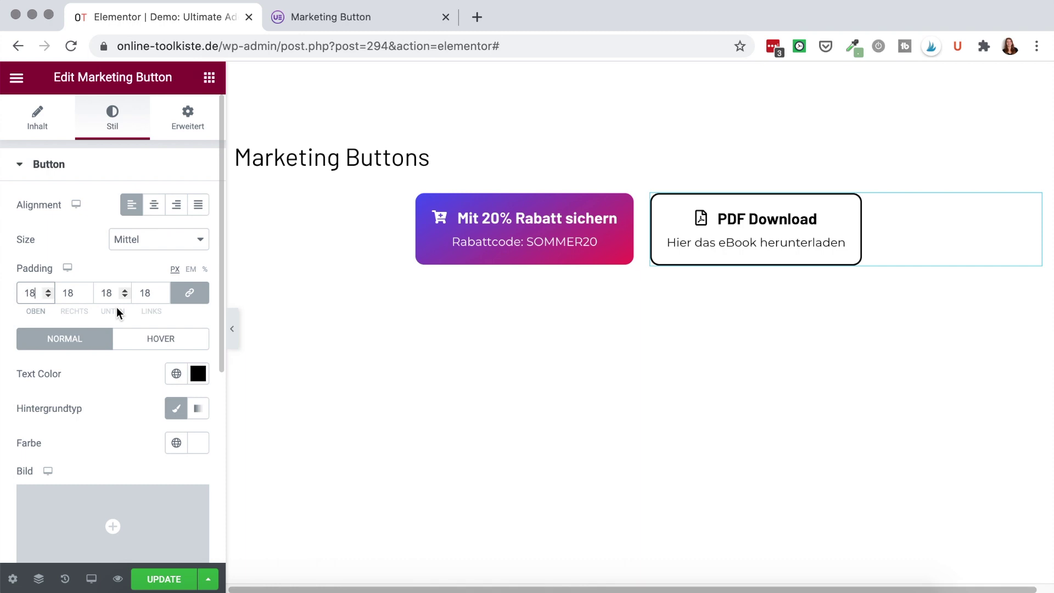
- Set the PDF Download button's border hover color to the same blue as its hover text
{"action": "scroll", "coordinate": [116, 308], "scroll_direction": "down", "scroll_amount": 3}
{"action": "scroll", "coordinate": [118, 310], "scroll_direction": "up", "scroll_amount": 2}
{"action": "left_click", "coordinate": [147, 268]}
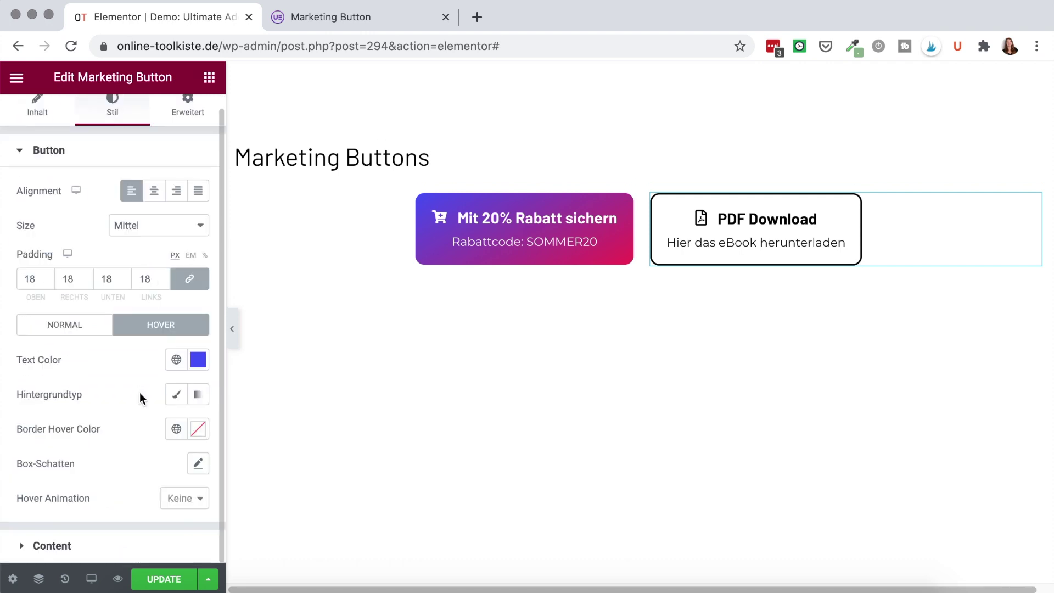
{"action": "left_click", "coordinate": [197, 431]}
{"action": "key", "text": "ctrl+v"}
{"action": "left_click", "coordinate": [121, 432]}
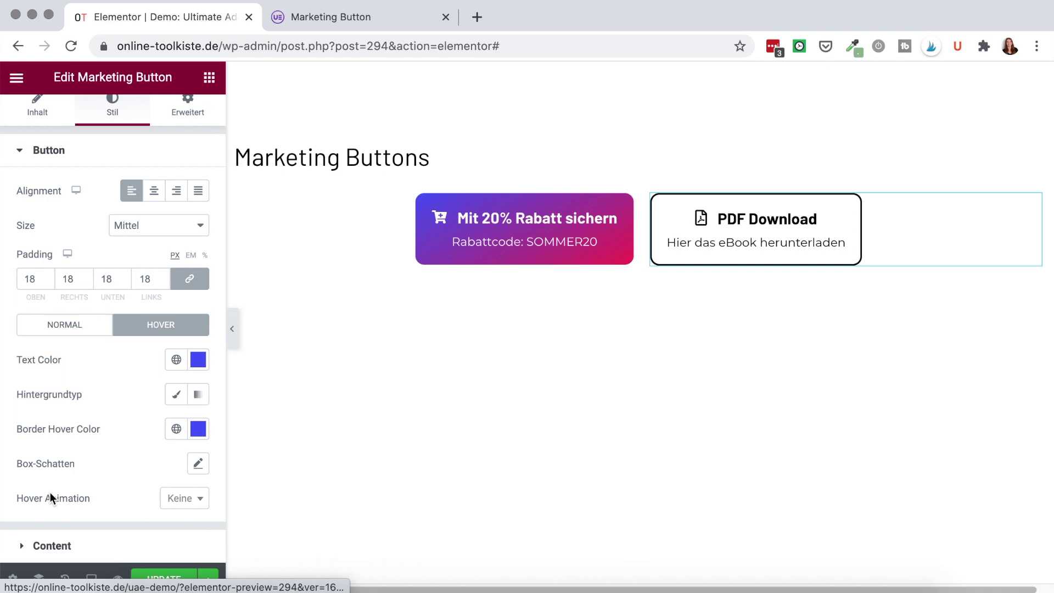
- Switch to the mobile preview and center both the discount button and the PDF Download button for mobile
{"action": "left_click", "coordinate": [91, 579]}
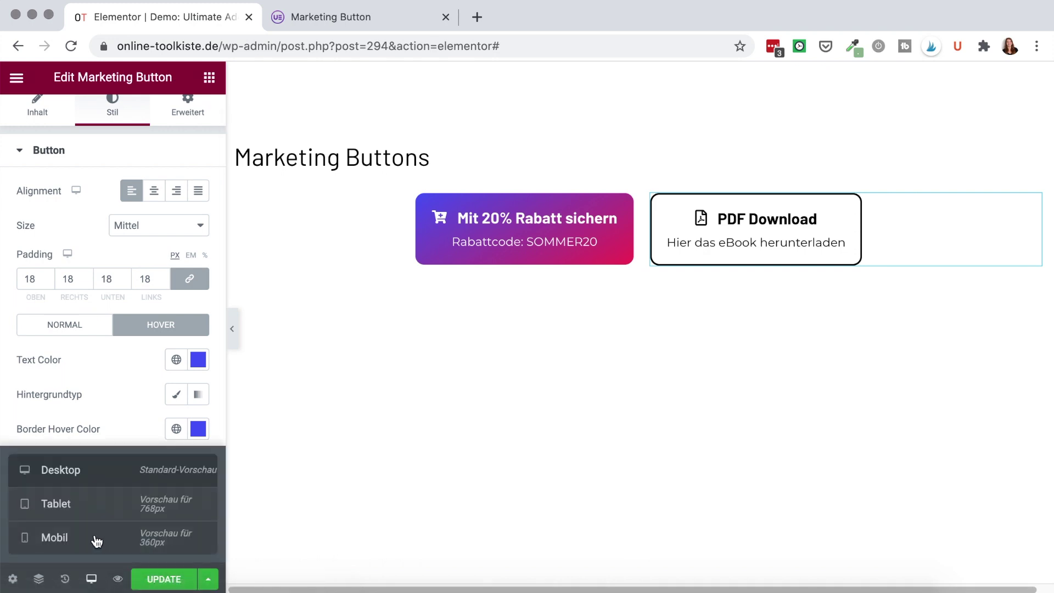
{"action": "left_click", "coordinate": [96, 541]}
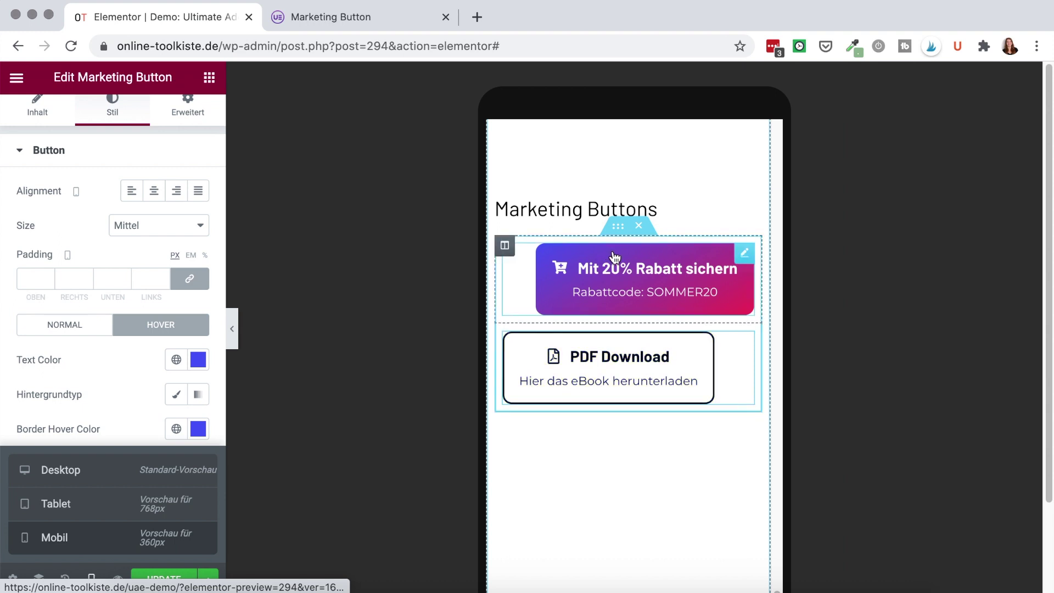
{"action": "left_click", "coordinate": [518, 285]}
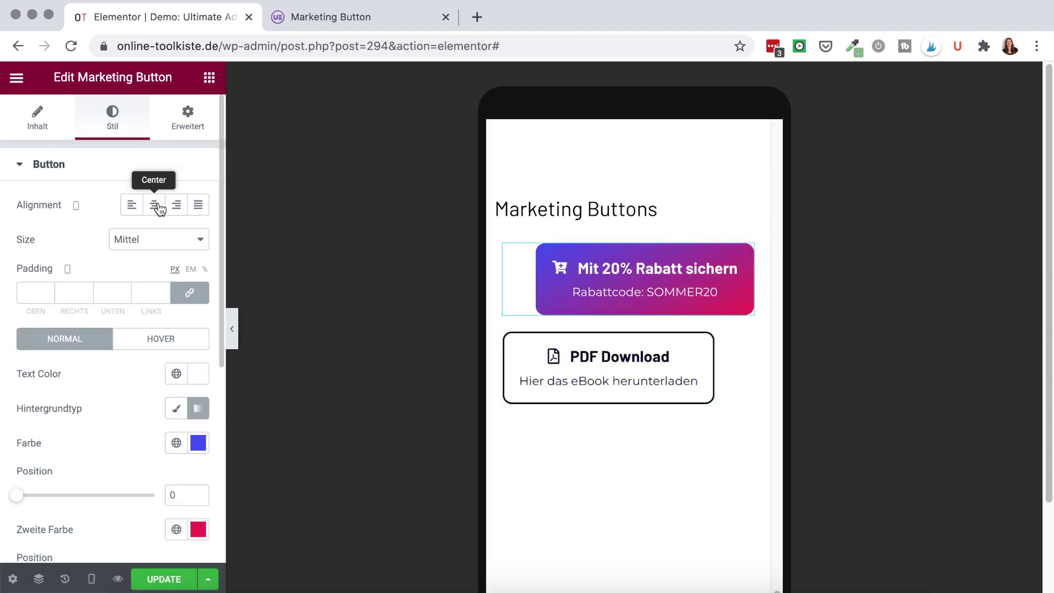
{"action": "left_click", "coordinate": [164, 206]}
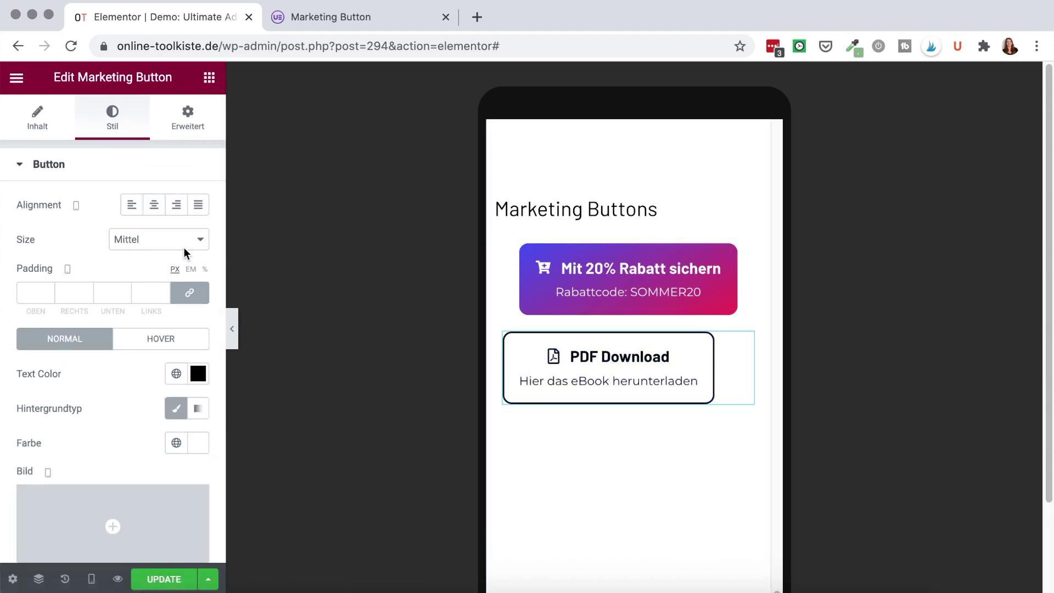
{"action": "left_click", "coordinate": [153, 208]}
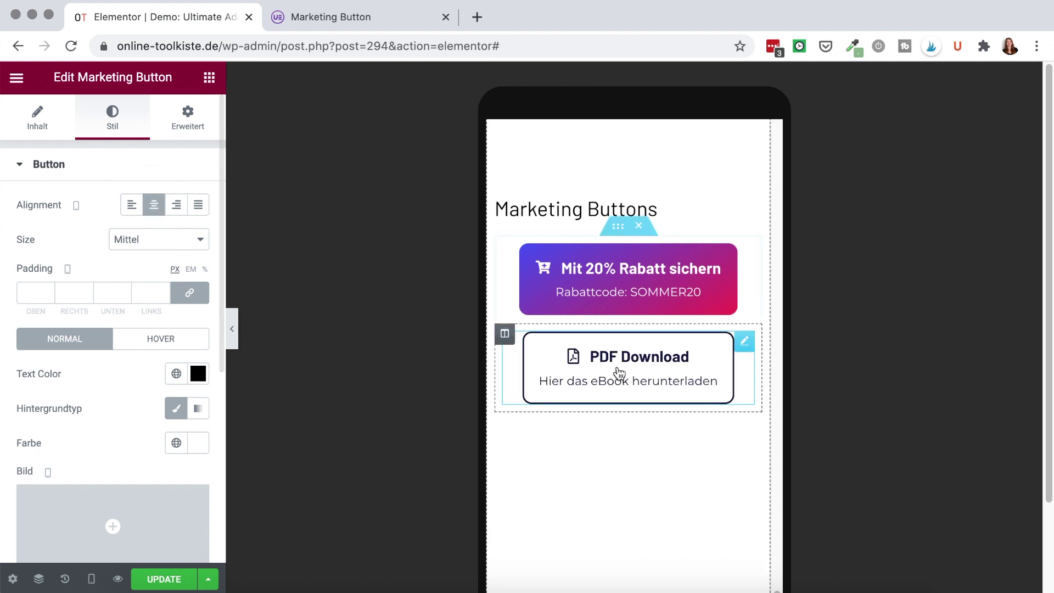